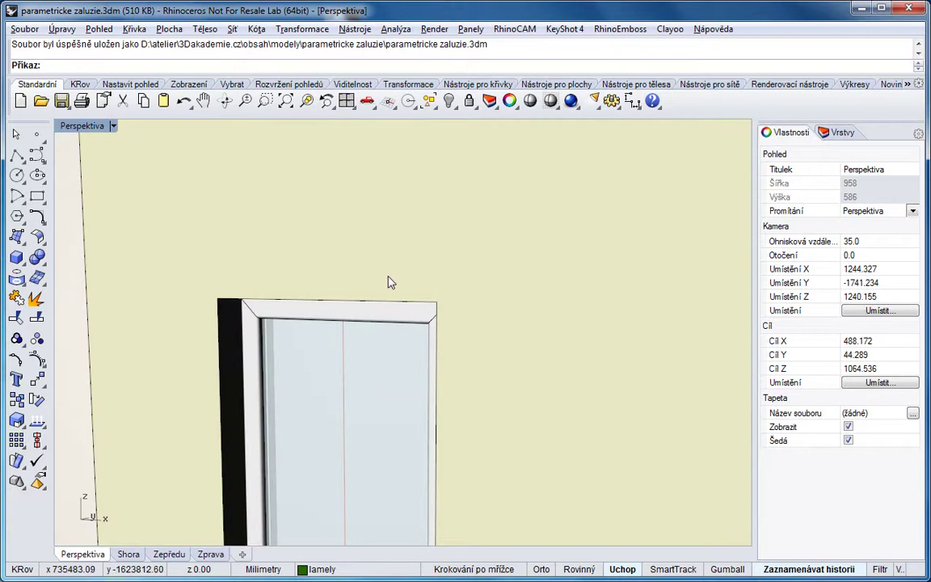
Step: Show the layer list and hide the glass layer sklo
{"action": "left_click", "coordinate": [841, 132]}
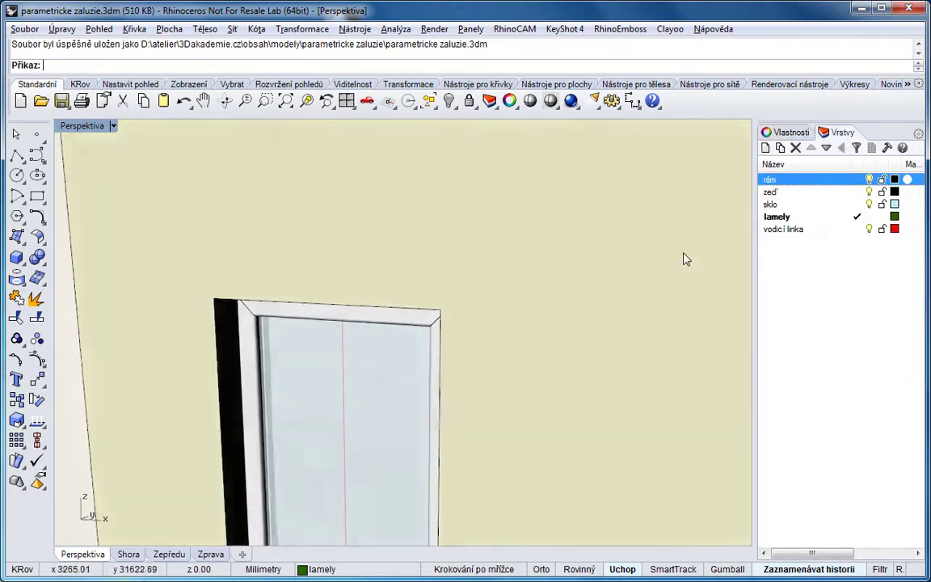
{"action": "right_click_drag", "start_coordinate": [696, 260], "coordinate": [678, 259]}
{"action": "right_click_drag", "start_coordinate": [591, 289], "coordinate": [591, 291]}
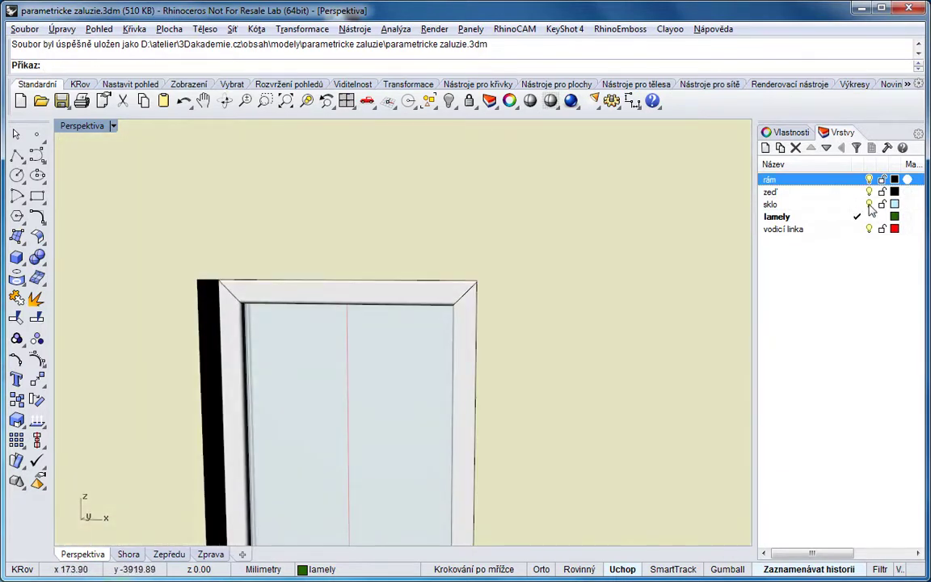
{"action": "left_click", "coordinate": [869, 205]}
{"action": "scroll", "coordinate": [501, 326], "scroll_direction": "up", "scroll_amount": 6}
{"action": "scroll", "coordinate": [501, 326], "scroll_direction": "up", "scroll_amount": 1}
{"action": "left_click", "coordinate": [869, 205]}
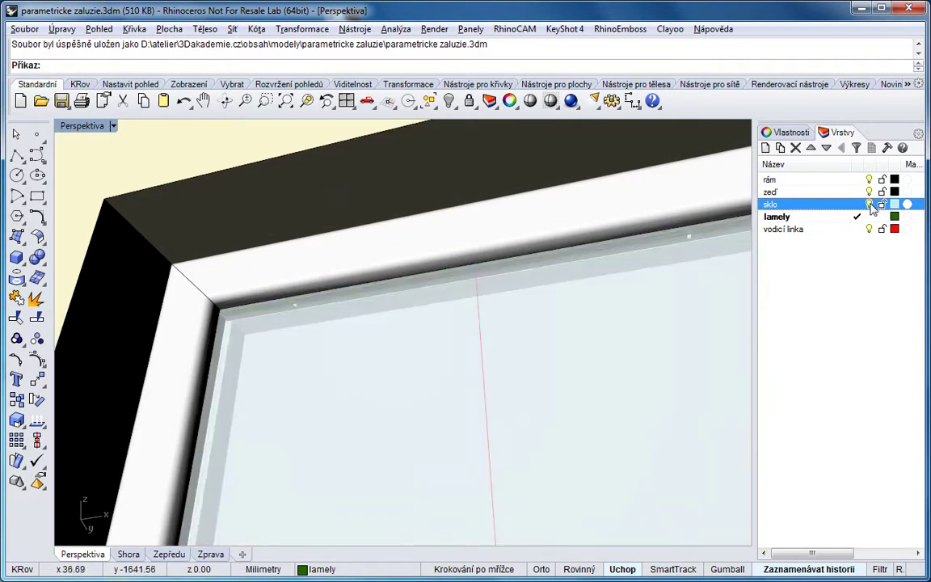
{"action": "left_click", "coordinate": [869, 205]}
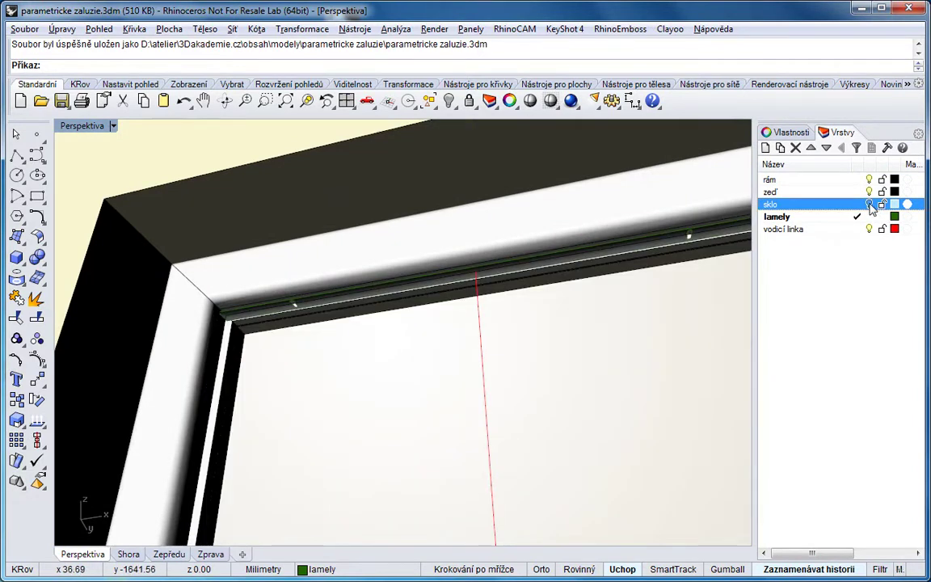
Step: Hide the wall layer zeď and the frame layer rám, leaving the slat and guide line displayed
{"action": "left_click", "coordinate": [870, 192]}
{"action": "right_click_drag", "start_coordinate": [576, 214], "coordinate": [573, 220]}
{"action": "scroll", "coordinate": [573, 220], "scroll_direction": "down", "scroll_amount": 4}
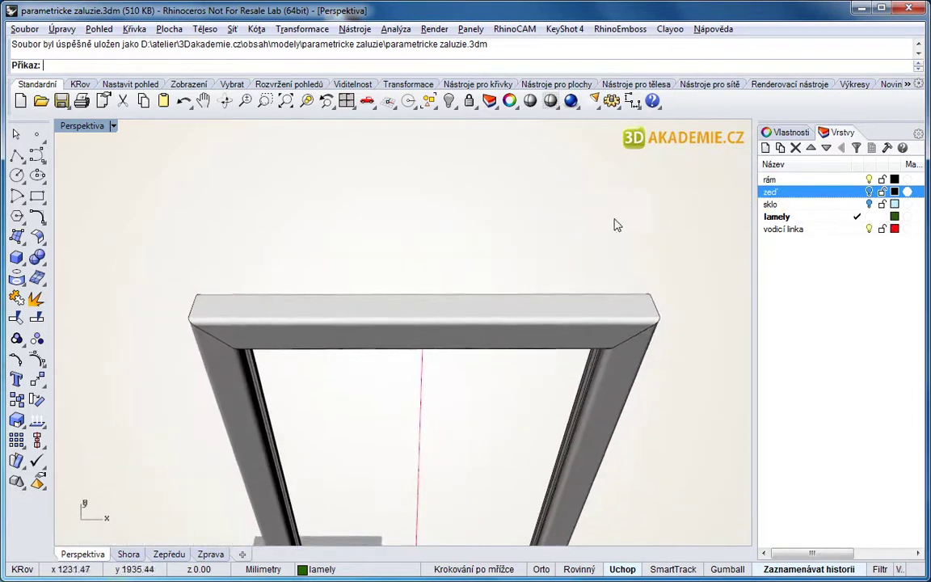
{"action": "left_click", "coordinate": [772, 180]}
{"action": "left_click", "coordinate": [869, 178]}
{"action": "right_click_drag", "start_coordinate": [590, 222], "coordinate": [586, 229]}
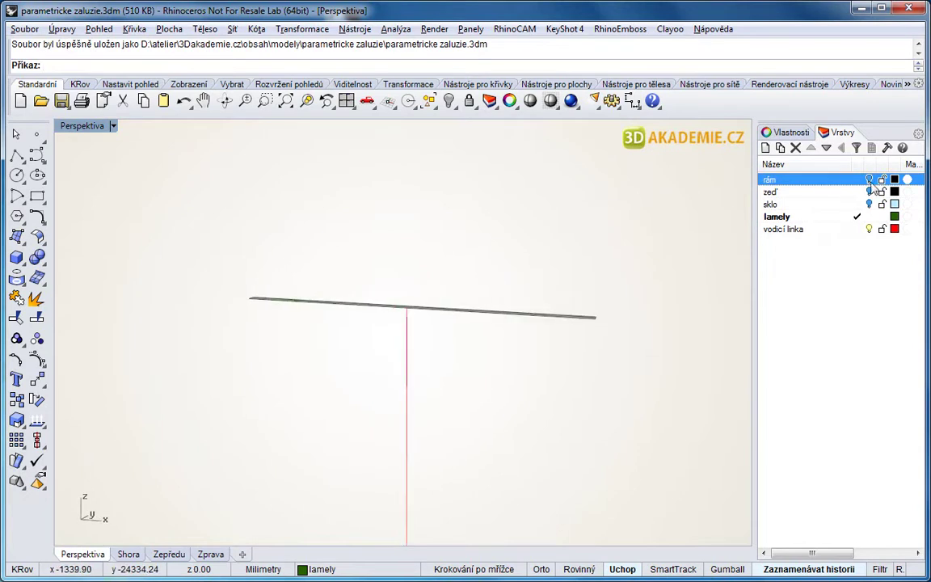
{"action": "left_click", "coordinate": [871, 180]}
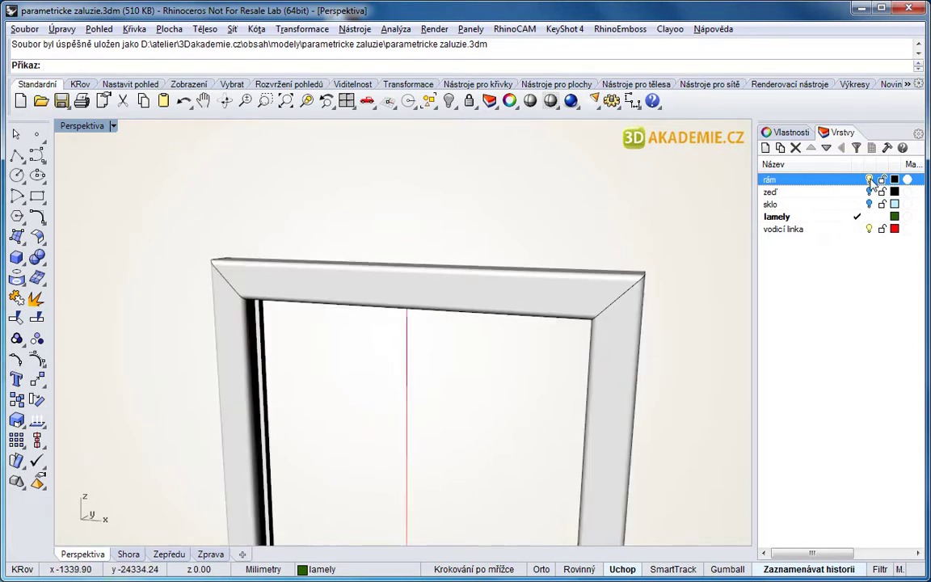
{"action": "left_click", "coordinate": [870, 179]}
{"action": "right_click_drag", "start_coordinate": [534, 258], "coordinate": [539, 252]}
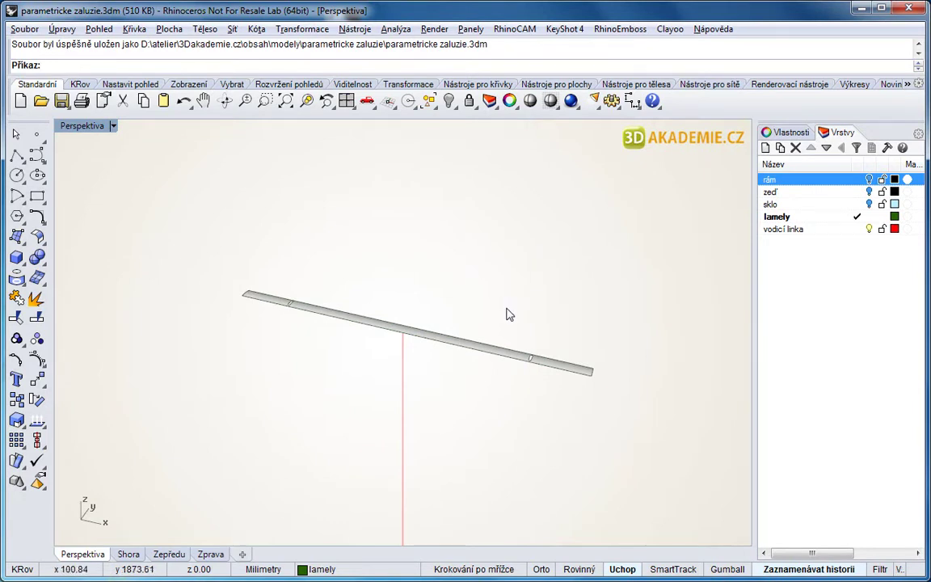
Step: Examine the single slat and the red vertical guide line from several angles, selecting each in turn
{"action": "right_click_drag", "start_coordinate": [515, 311], "coordinate": [614, 267]}
{"action": "right_click_drag", "start_coordinate": [392, 244], "coordinate": [700, 285]}
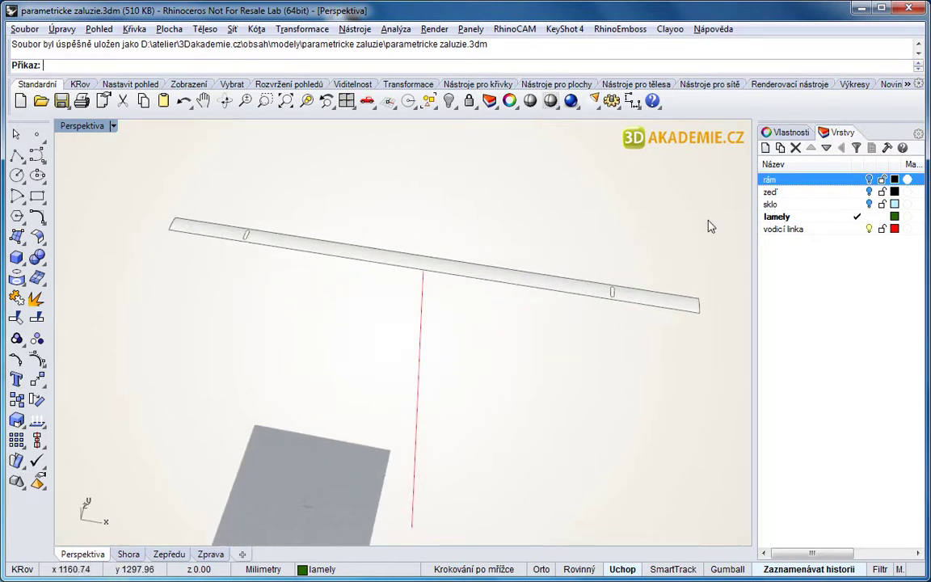
{"action": "left_click", "coordinate": [273, 253]}
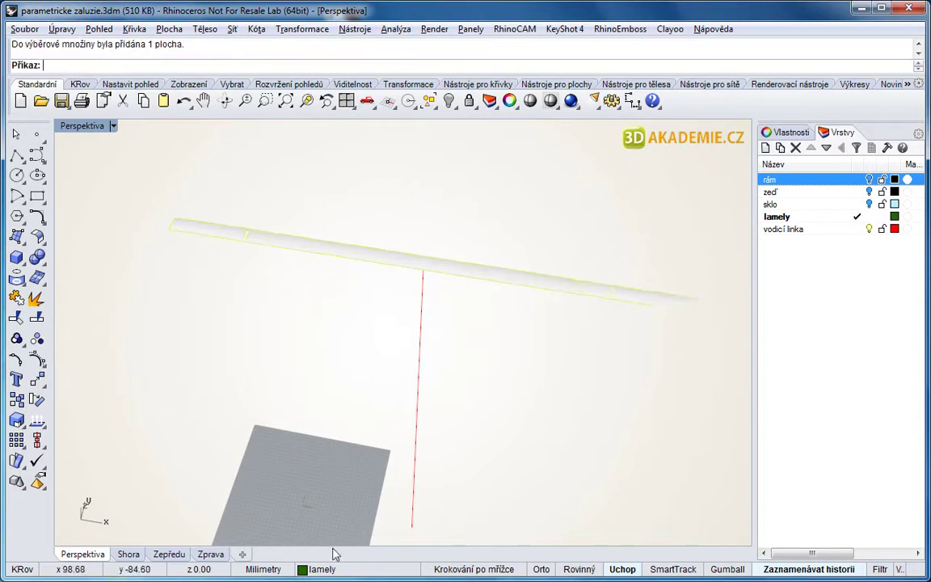
{"action": "scroll", "coordinate": [350, 493], "scroll_direction": "down", "scroll_amount": 5}
{"action": "right_click_drag", "start_coordinate": [350, 492], "coordinate": [396, 468]}
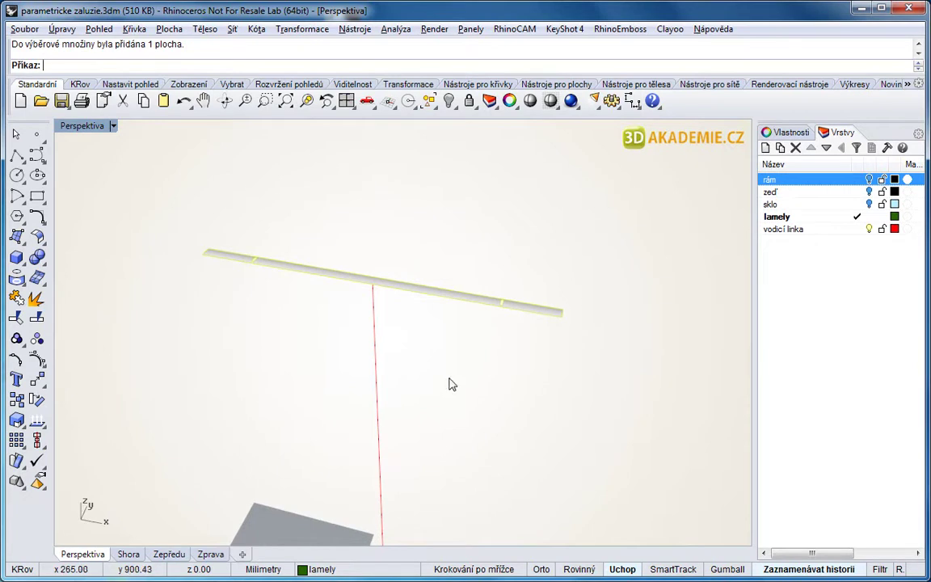
{"action": "right_click_drag", "start_coordinate": [452, 380], "coordinate": [389, 350]}
{"action": "left_click", "coordinate": [378, 351]}
{"action": "key", "text": "Escape"}
{"action": "scroll", "coordinate": [450, 351], "scroll_direction": "down", "scroll_amount": 3}
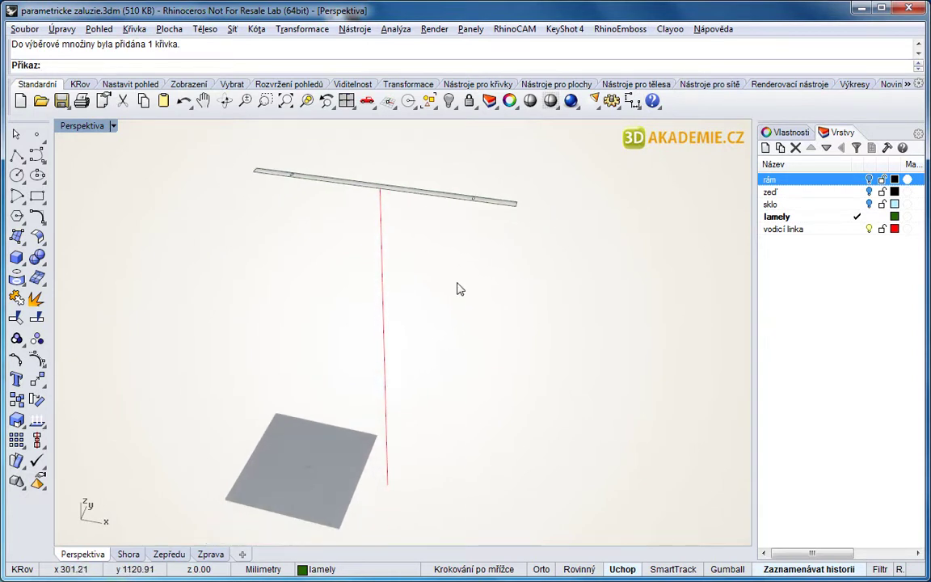
{"action": "left_click", "coordinate": [386, 185]}
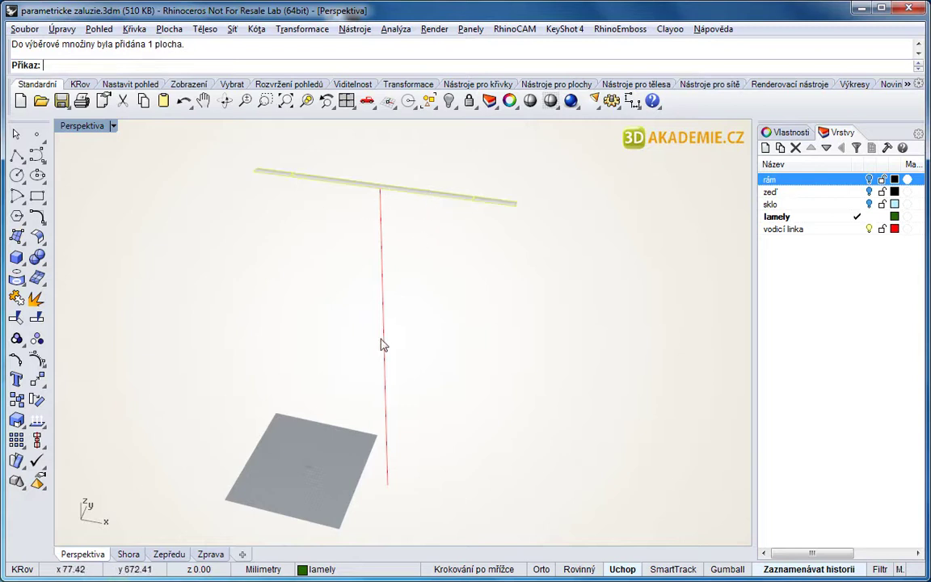
{"action": "left_click", "coordinate": [460, 402]}
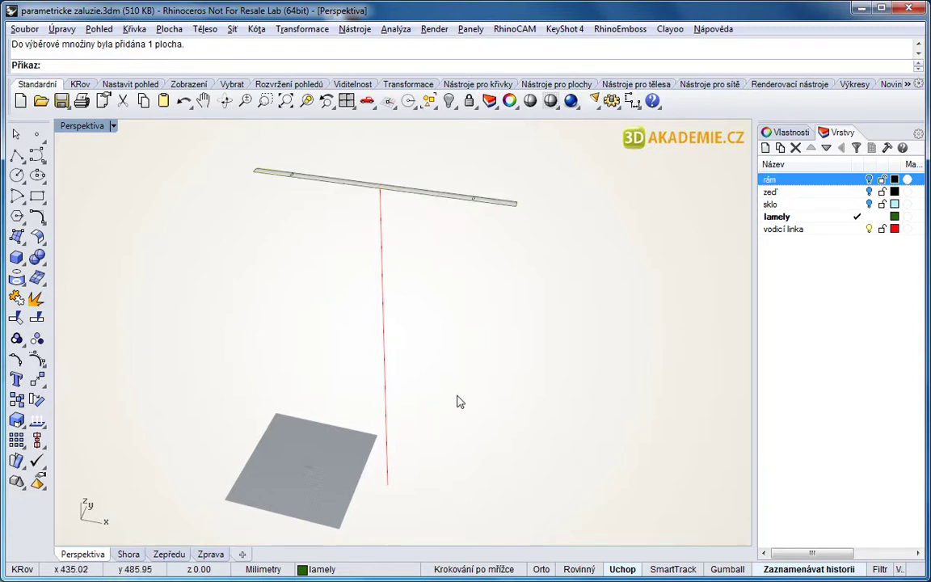
{"action": "left_click", "coordinate": [387, 344]}
{"action": "left_click", "coordinate": [405, 429]}
{"action": "right_click_drag", "start_coordinate": [526, 277], "coordinate": [523, 291]}
Step: Array the top slat along the red vertical guide line with a distance of 20 mm between items and the Volný tvar orientation
{"action": "left_click", "coordinate": [431, 194]}
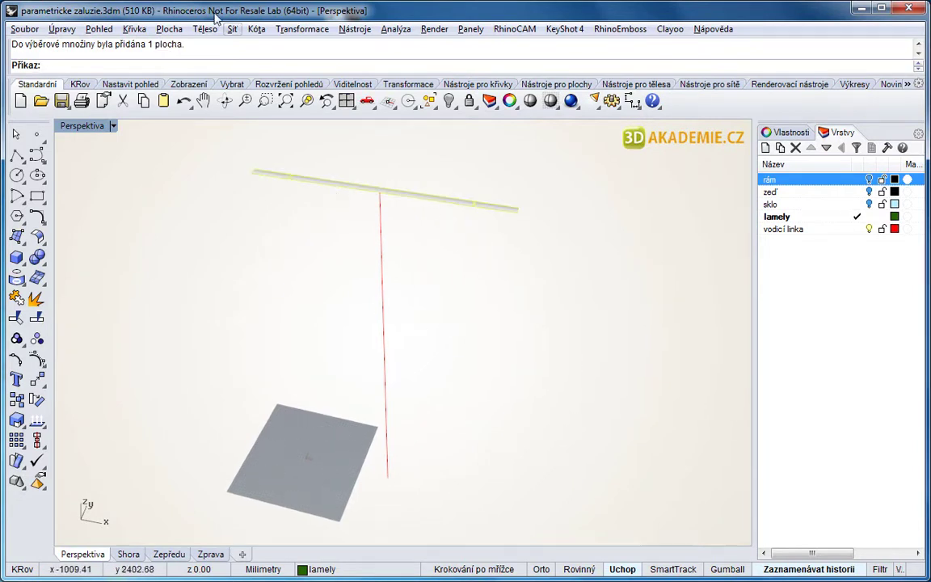
{"action": "left_click", "coordinate": [301, 29]}
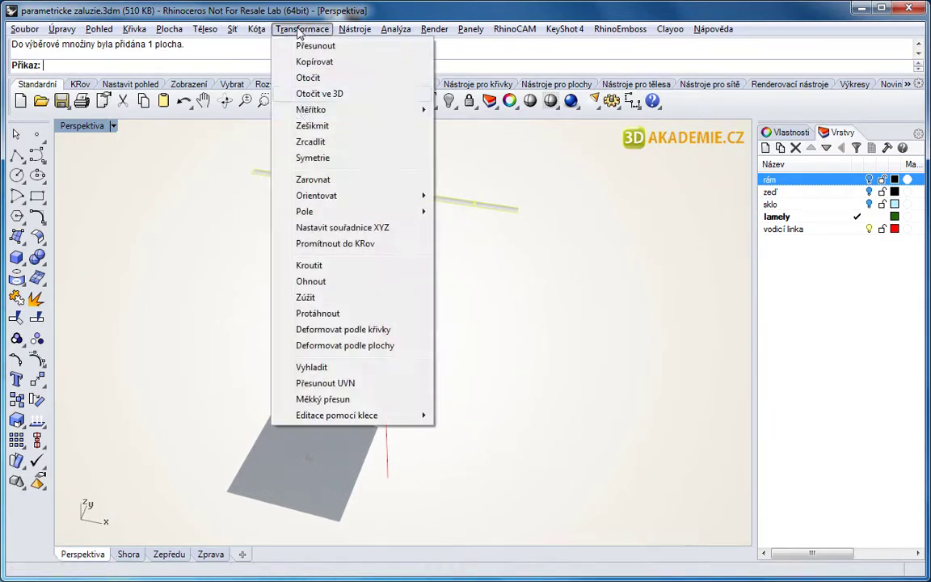
{"action": "mouse_move", "coordinate": [335, 212]}
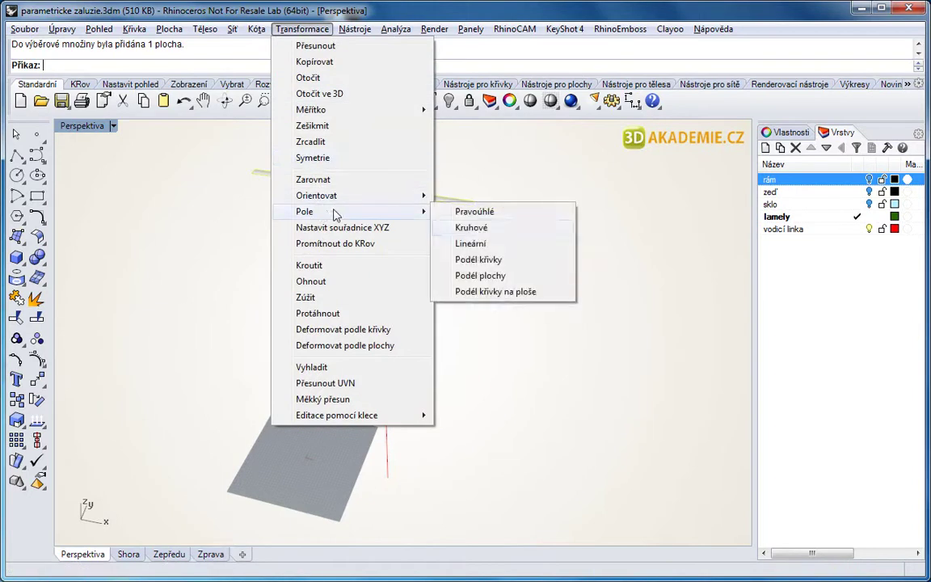
{"action": "left_click", "coordinate": [490, 261]}
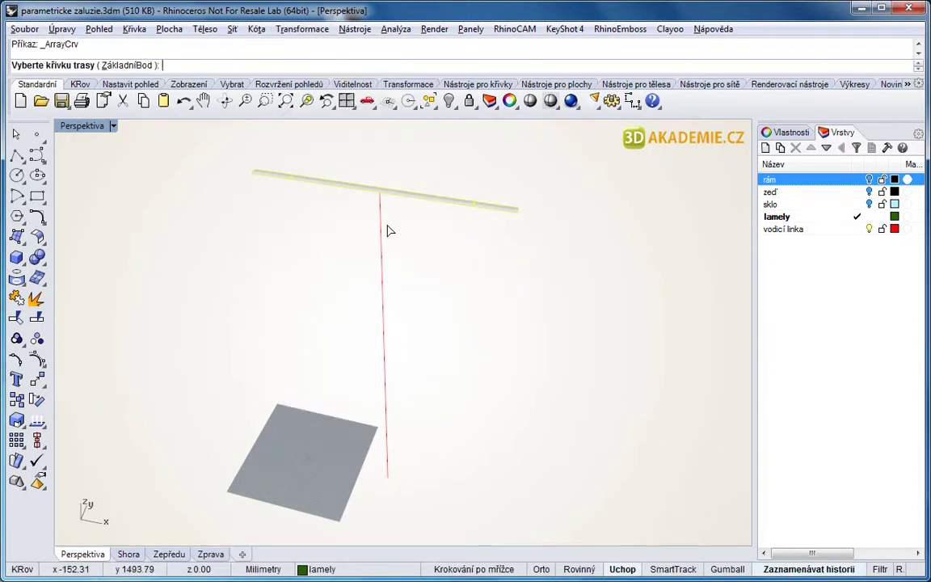
{"action": "left_click", "coordinate": [384, 214]}
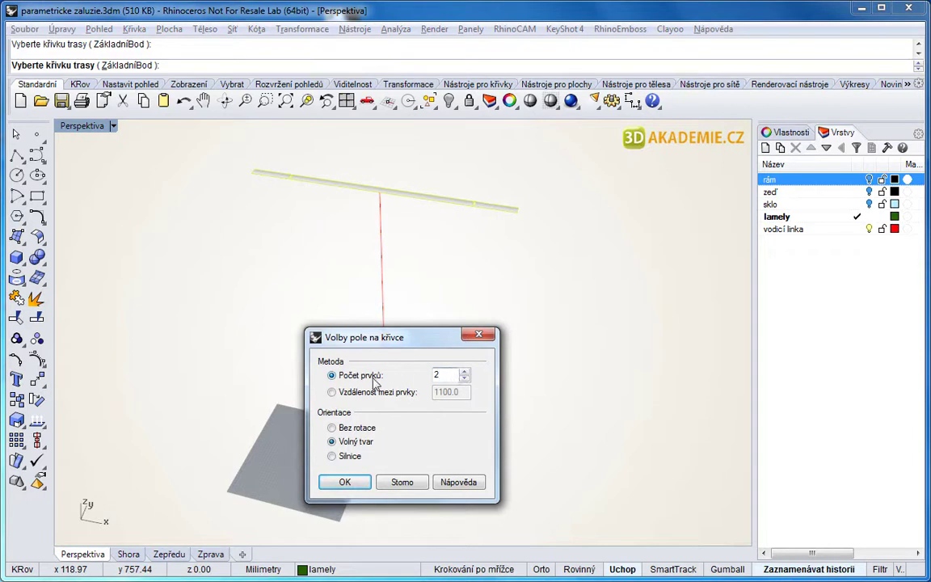
{"action": "left_click", "coordinate": [330, 392]}
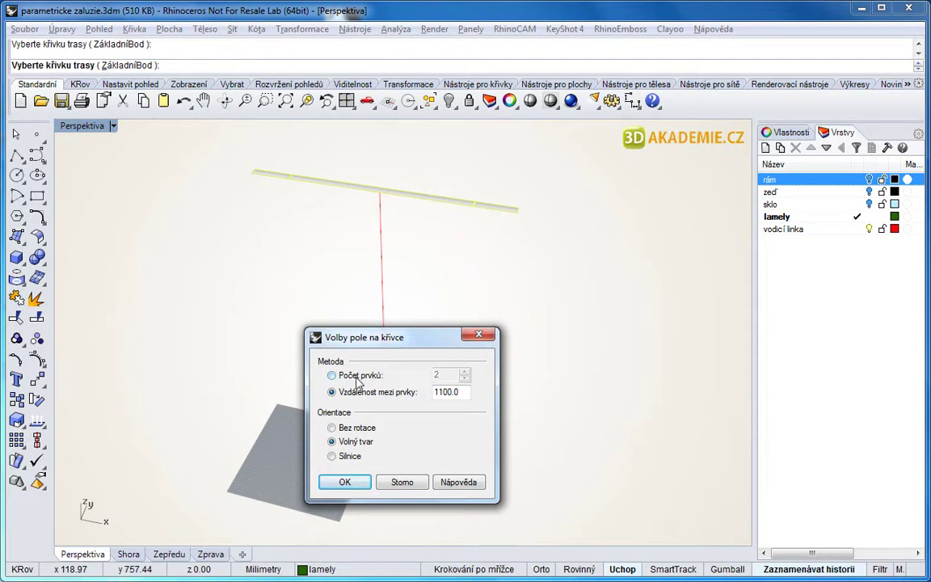
{"action": "left_click", "coordinate": [349, 377]}
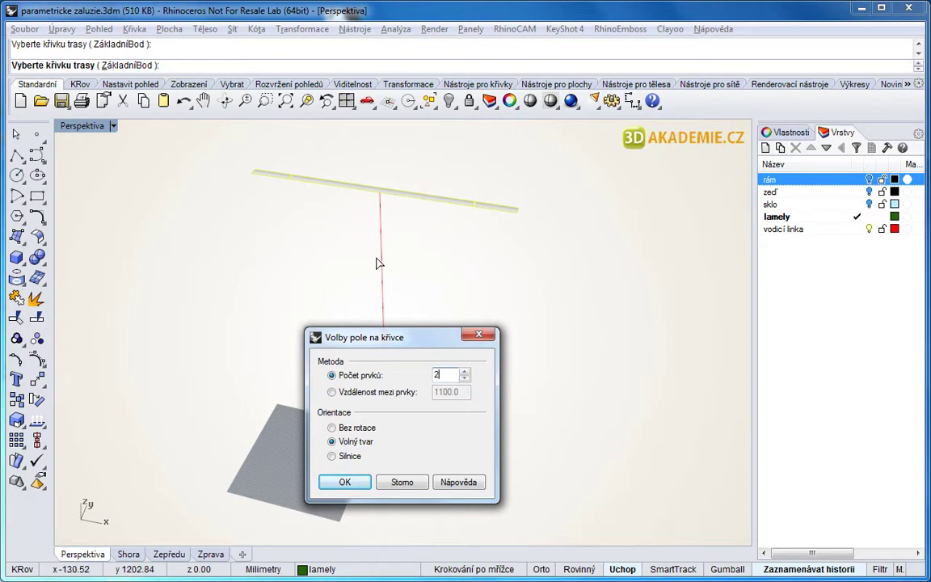
{"action": "left_click", "coordinate": [333, 392]}
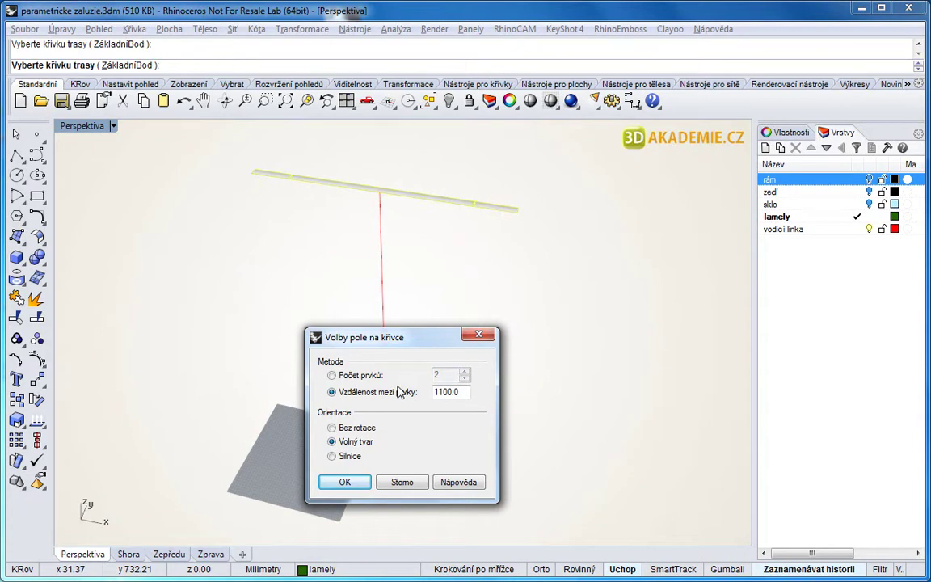
{"action": "double_click", "coordinate": [455, 392]}
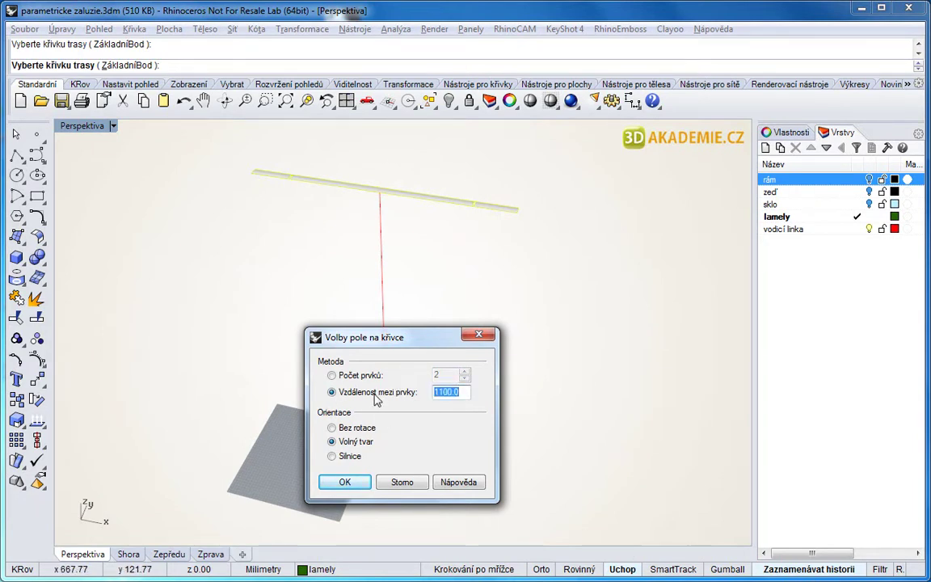
{"action": "type", "text": "20"}
{"action": "key", "text": "Tab"}
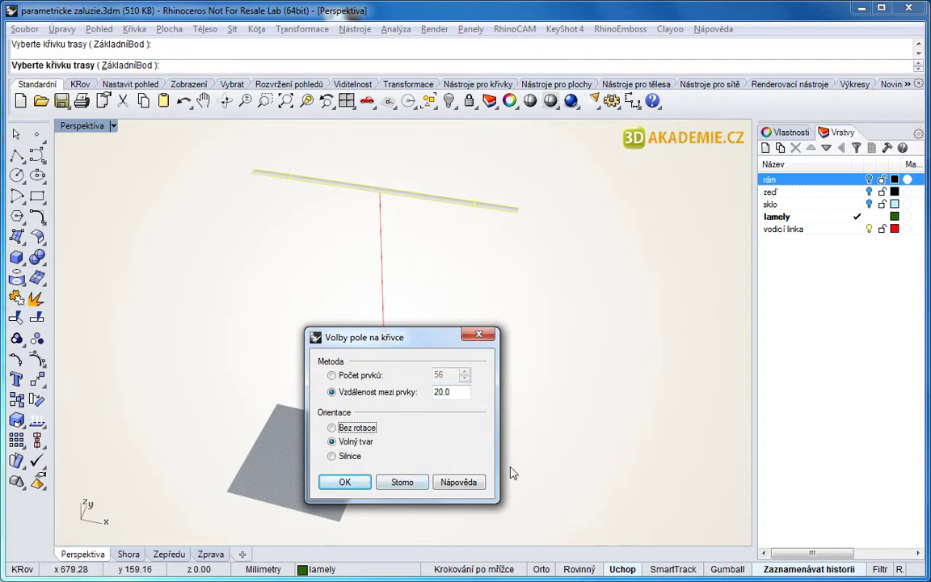
{"action": "left_click", "coordinate": [345, 483]}
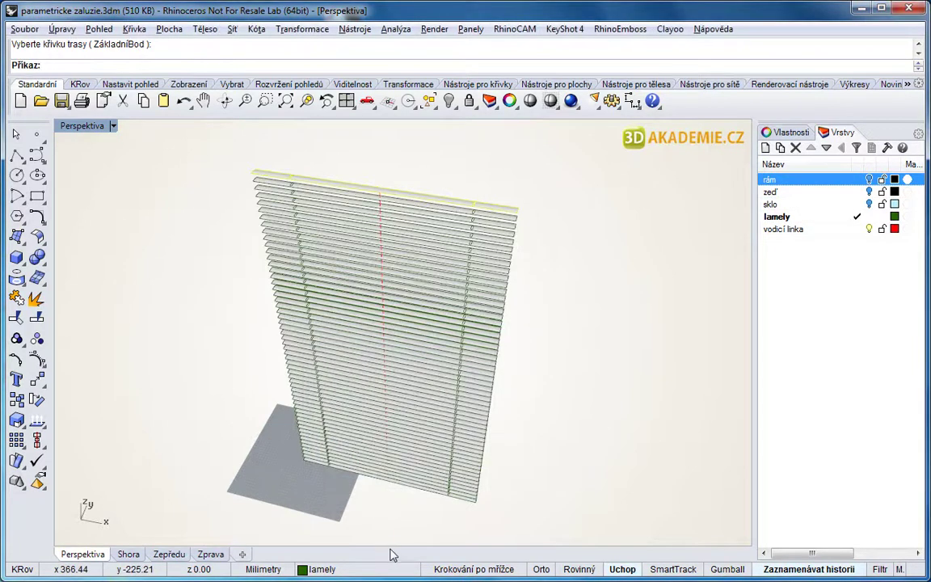
Step: Turn the layers zeď, rám and sklo back on and deselect the top slat
{"action": "right_click_drag", "start_coordinate": [370, 422], "coordinate": [380, 405]}
{"action": "right_click_drag", "start_coordinate": [385, 348], "coordinate": [453, 215]}
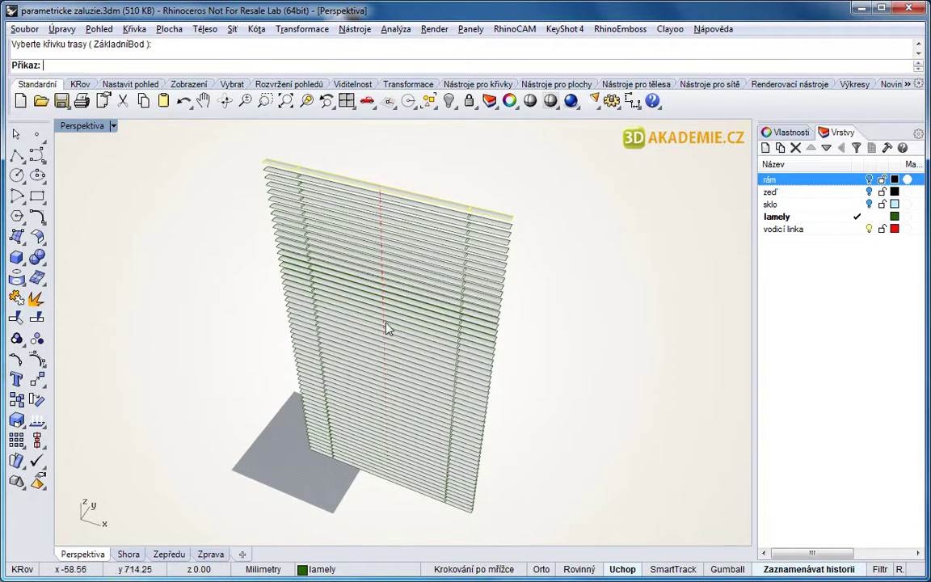
{"action": "left_click", "coordinate": [869, 191]}
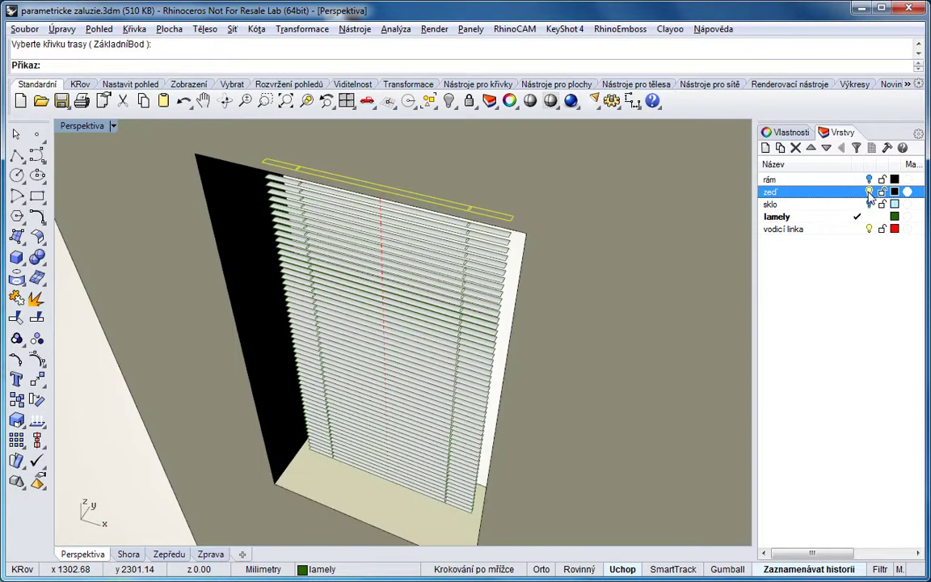
{"action": "left_click", "coordinate": [870, 179]}
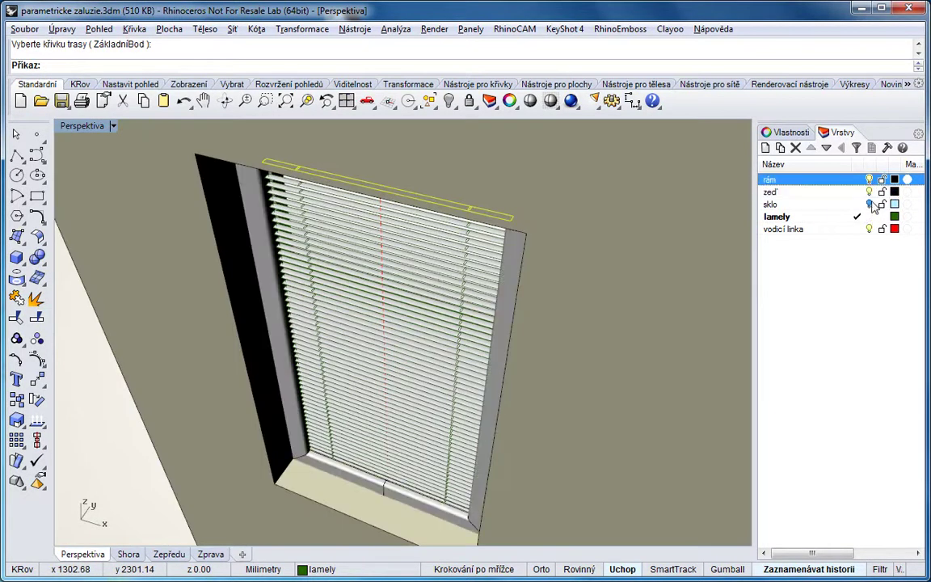
{"action": "left_click", "coordinate": [869, 204]}
{"action": "left_click", "coordinate": [128, 487]}
Step: Select the top source slat of the blind and turn on the Gumball for it
{"action": "right_click_drag", "start_coordinate": [285, 420], "coordinate": [328, 338]}
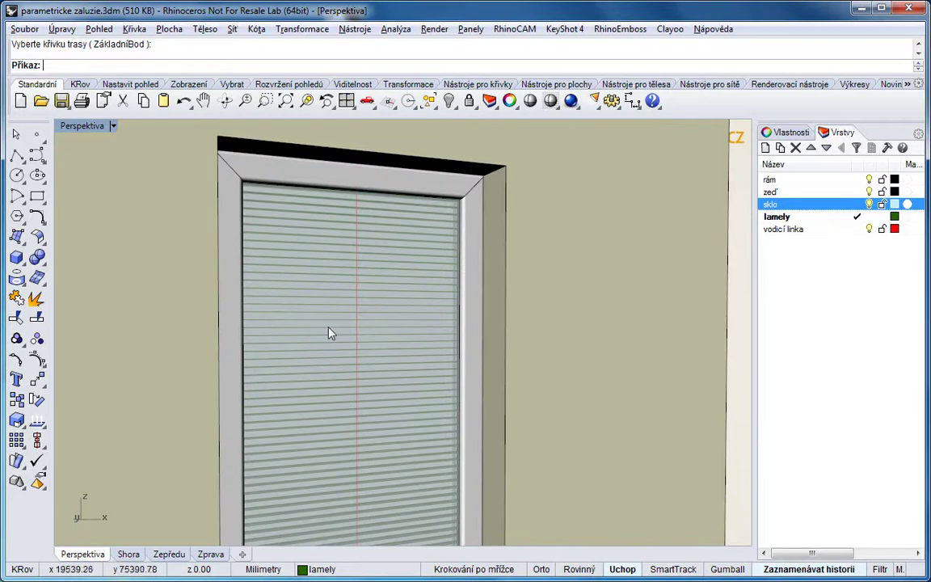
{"action": "right_click_drag", "start_coordinate": [409, 251], "coordinate": [409, 236]}
{"action": "scroll", "coordinate": [409, 235], "scroll_direction": "up", "scroll_amount": 5}
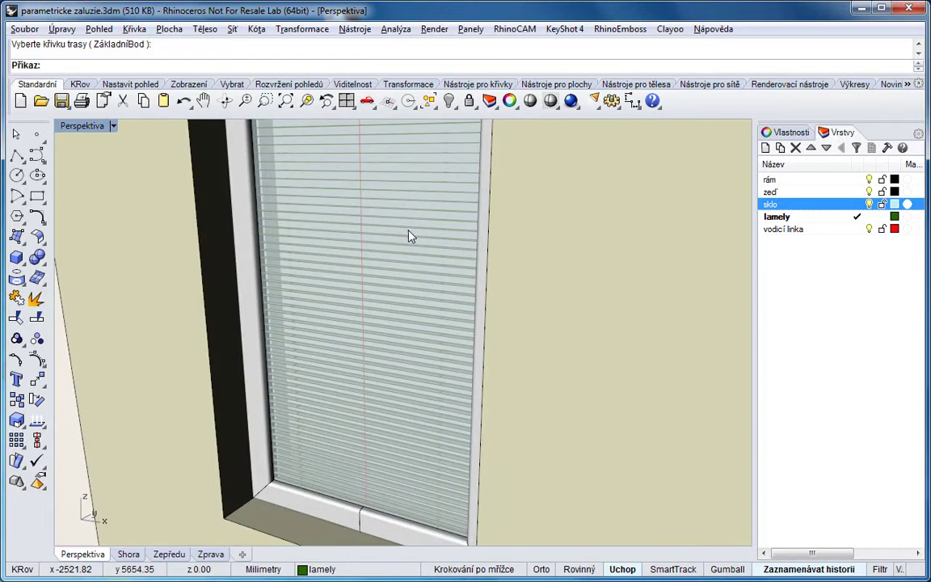
{"action": "right_click_drag", "start_coordinate": [410, 236], "coordinate": [314, 241]}
{"action": "left_click", "coordinate": [283, 244]}
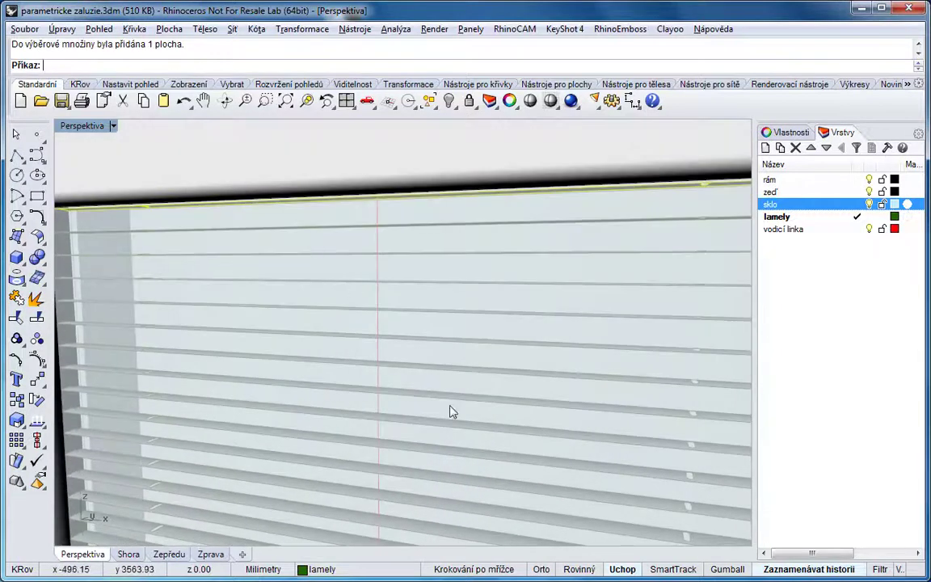
{"action": "left_click", "coordinate": [728, 569]}
{"action": "right_click_drag", "start_coordinate": [566, 309], "coordinate": [528, 245]}
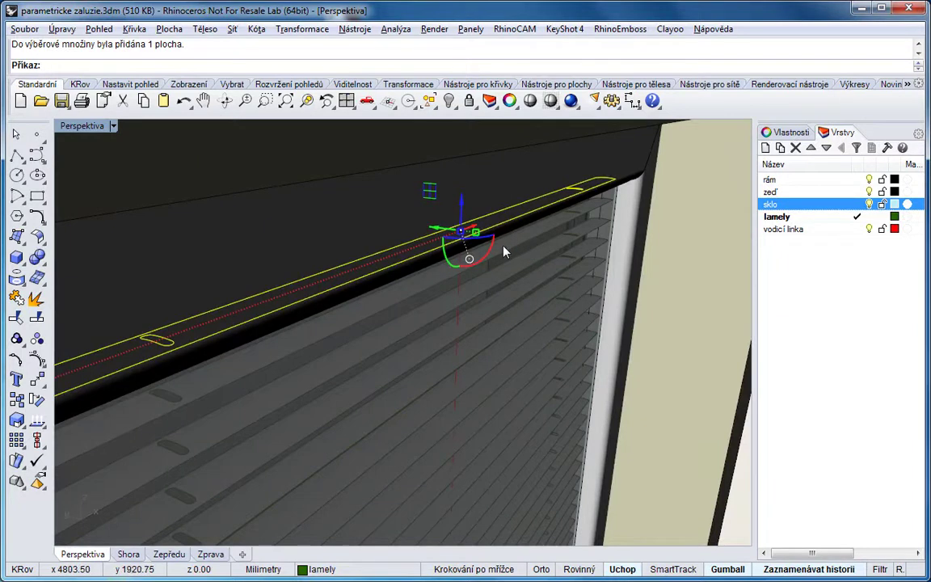
{"action": "right_click_drag", "start_coordinate": [501, 254], "coordinate": [315, 219]}
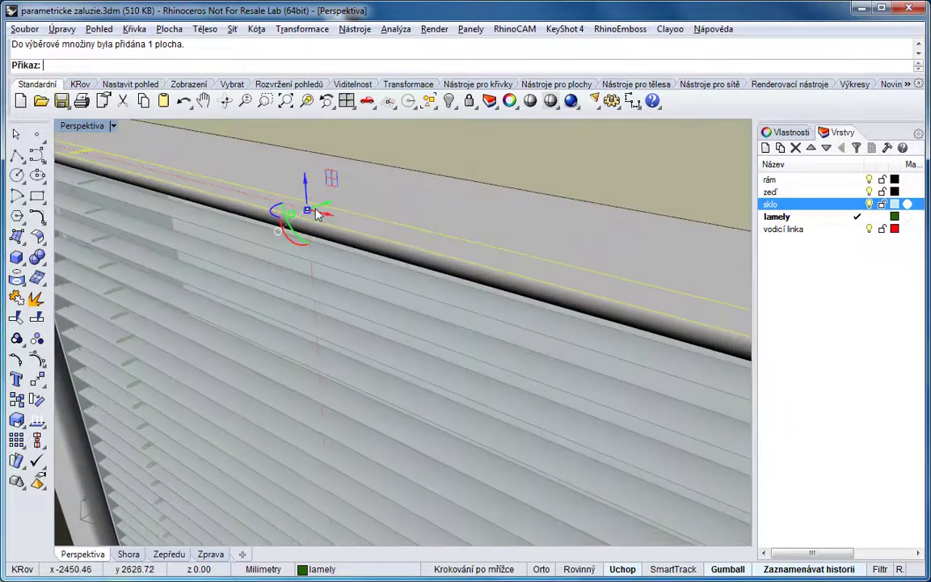
Step: Reselect the top source slat and rotate it about its lengthwise axis with the Gumball to tilt the whole blind
{"action": "left_click", "coordinate": [288, 241]}
{"action": "right_click_drag", "start_coordinate": [293, 247], "coordinate": [349, 269]}
{"action": "left_click", "coordinate": [388, 264]}
{"action": "right_click", "coordinate": [384, 259]}
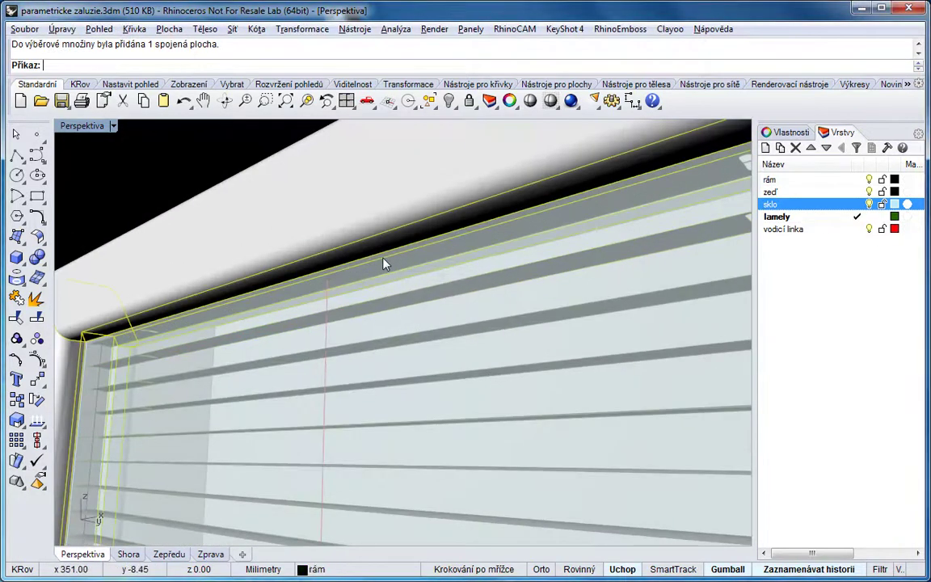
{"action": "left_click", "coordinate": [147, 332]}
{"action": "right_click_drag", "start_coordinate": [286, 304], "coordinate": [301, 274]}
{"action": "left_click_drag", "start_coordinate": [301, 245], "coordinate": [317, 263]}
{"action": "left_click_drag", "start_coordinate": [293, 257], "coordinate": [320, 264]}
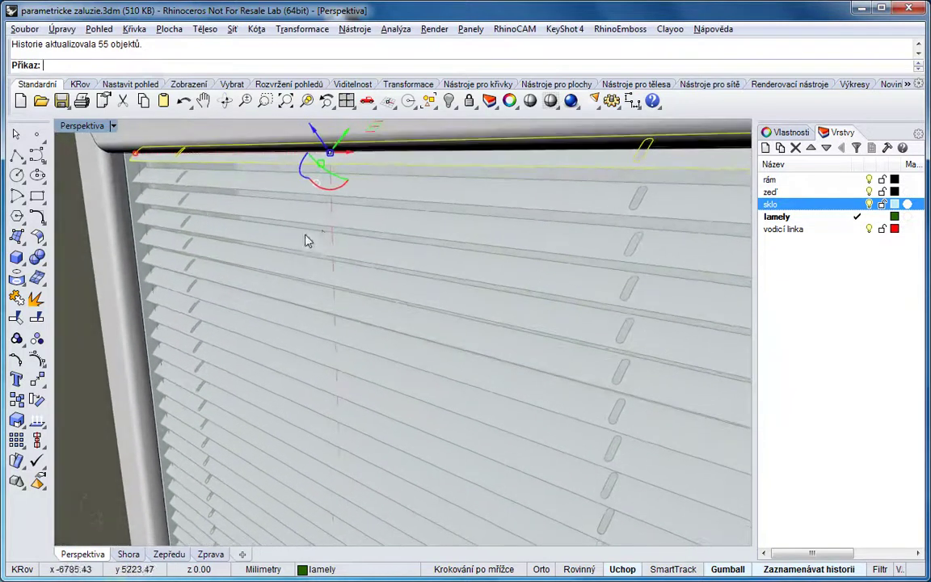
Step: Rotate the top source slat further about its lengthwise axis with the Gumball until the slats nearly close the blind
{"action": "mouse_move", "coordinate": [340, 190]}
{"action": "left_mouse_down"}
{"action": "mouse_move", "coordinate": [317, 201]}
{"action": "mouse_move", "coordinate": [351, 195]}
{"action": "left_mouse_up"}
{"action": "right_click_drag", "start_coordinate": [349, 193], "coordinate": [352, 183]}
{"action": "left_click_drag", "start_coordinate": [352, 181], "coordinate": [356, 202]}
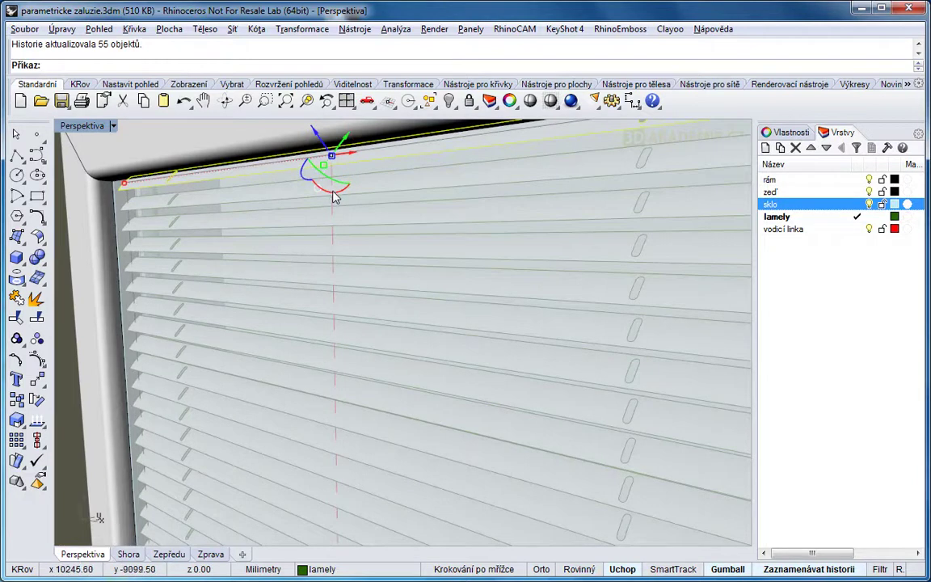
{"action": "left_click_drag", "start_coordinate": [336, 199], "coordinate": [378, 188]}
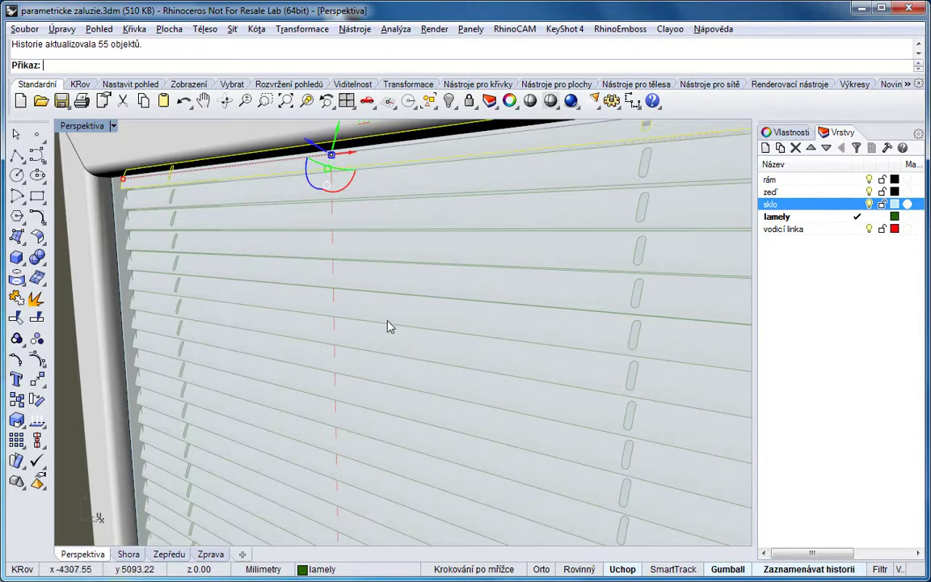
Step: Isolate the red guide line by turning off layers sklo, zeď, rám and lamely, with vodicí linka as the current layer
{"action": "scroll", "coordinate": [390, 328], "scroll_direction": "down", "scroll_amount": 8}
{"action": "right_click_drag", "start_coordinate": [356, 380], "coordinate": [354, 325], "text": "shift"}
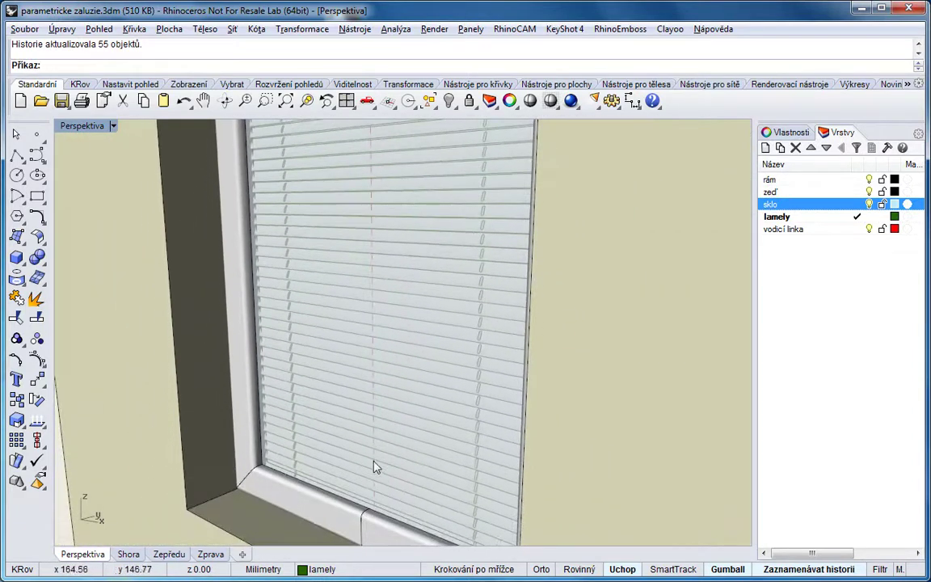
{"action": "scroll", "coordinate": [373, 463], "scroll_direction": "up", "scroll_amount": 5}
{"action": "left_click", "coordinate": [336, 422]}
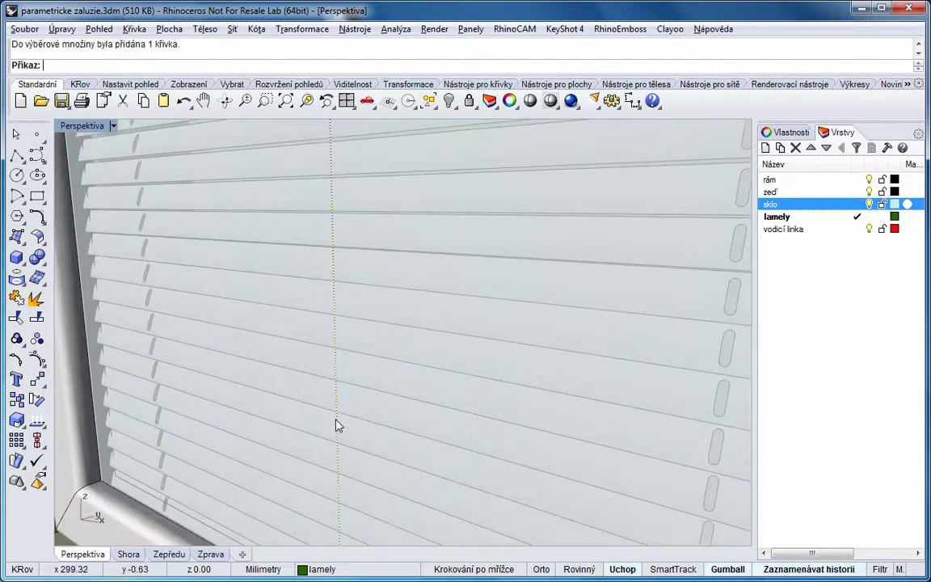
{"action": "scroll", "coordinate": [363, 394], "scroll_direction": "down", "scroll_amount": 5}
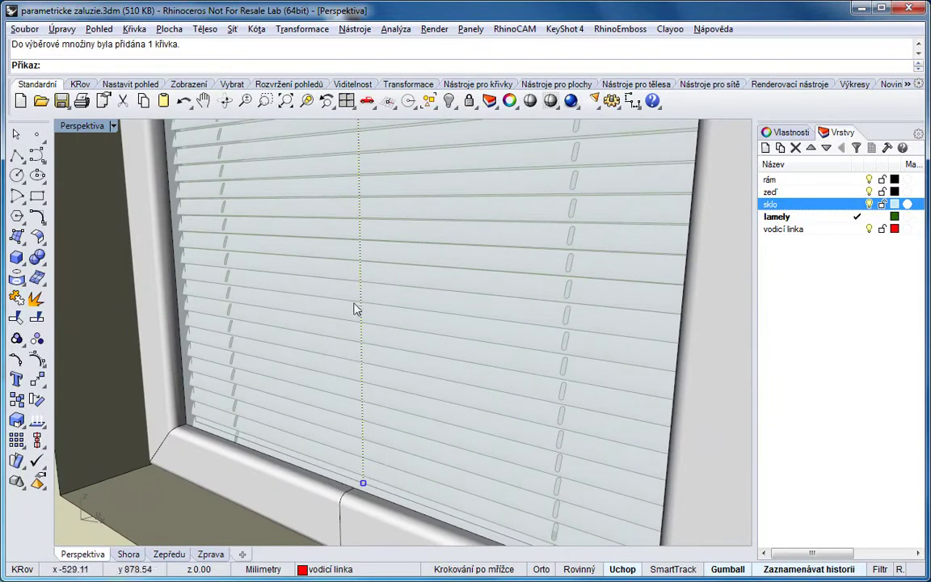
{"action": "right_click_drag", "start_coordinate": [357, 312], "coordinate": [360, 300]}
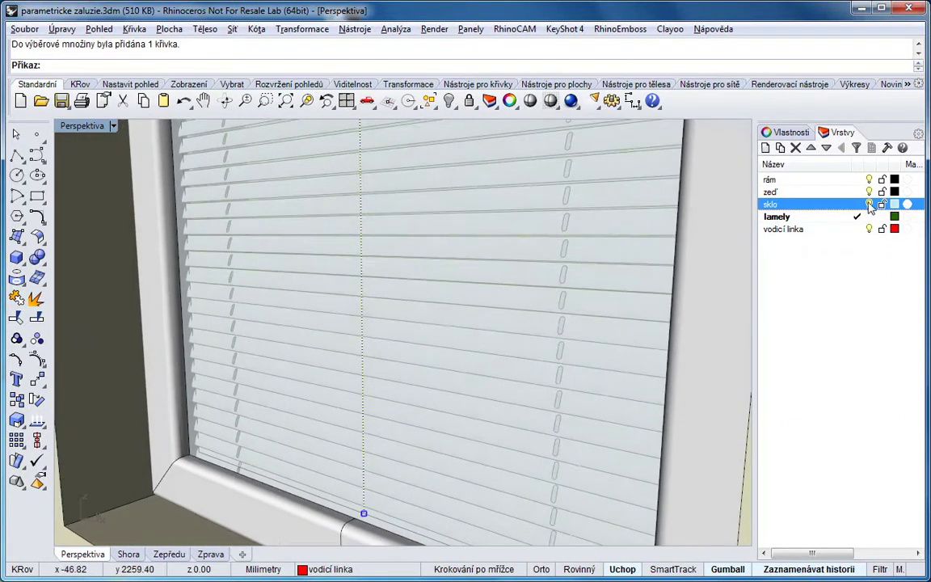
{"action": "left_click", "coordinate": [869, 205]}
{"action": "left_click", "coordinate": [869, 192]}
{"action": "left_click", "coordinate": [869, 179]}
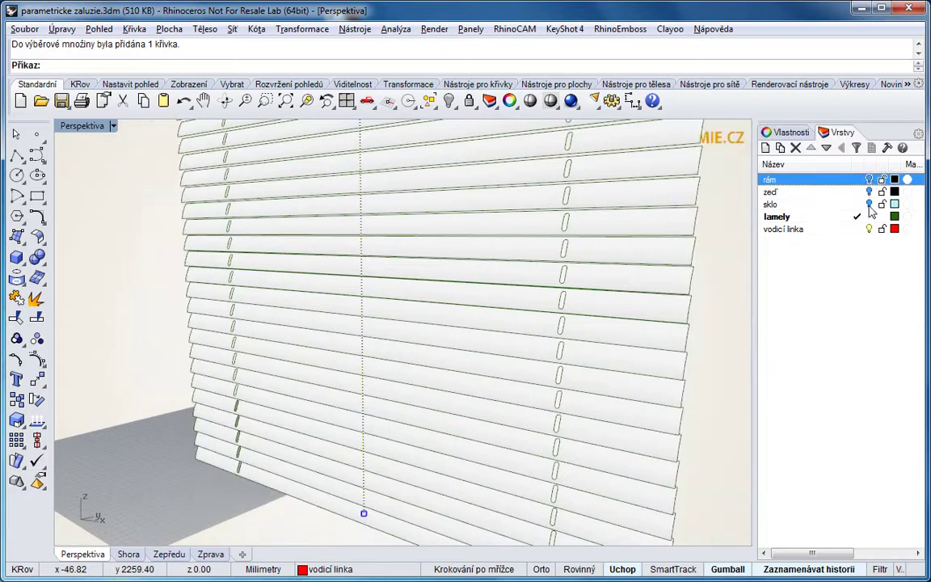
{"action": "left_click", "coordinate": [858, 229]}
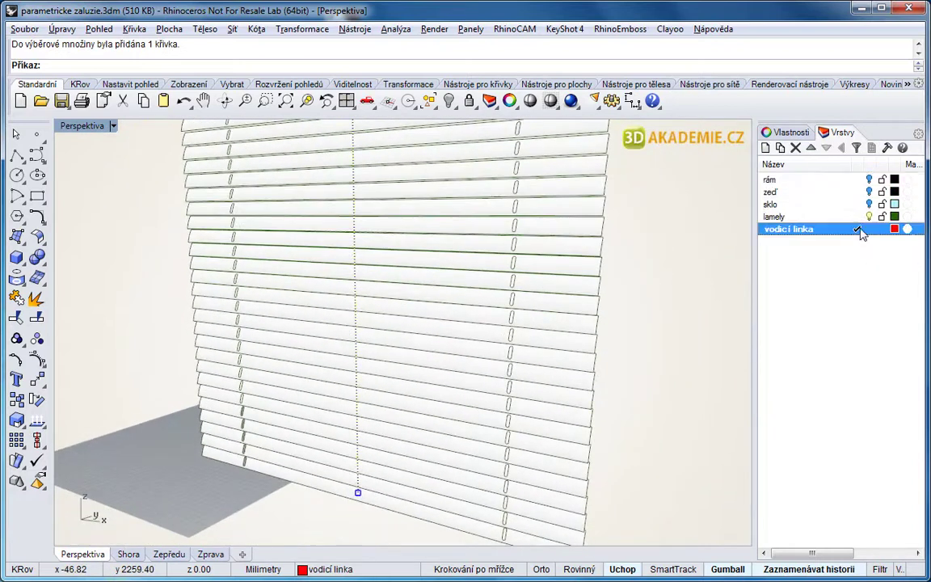
{"action": "left_click", "coordinate": [869, 217]}
Step: Turn on the control points of the red vertical guide line
{"action": "left_click", "coordinate": [502, 356]}
{"action": "left_click", "coordinate": [359, 460]}
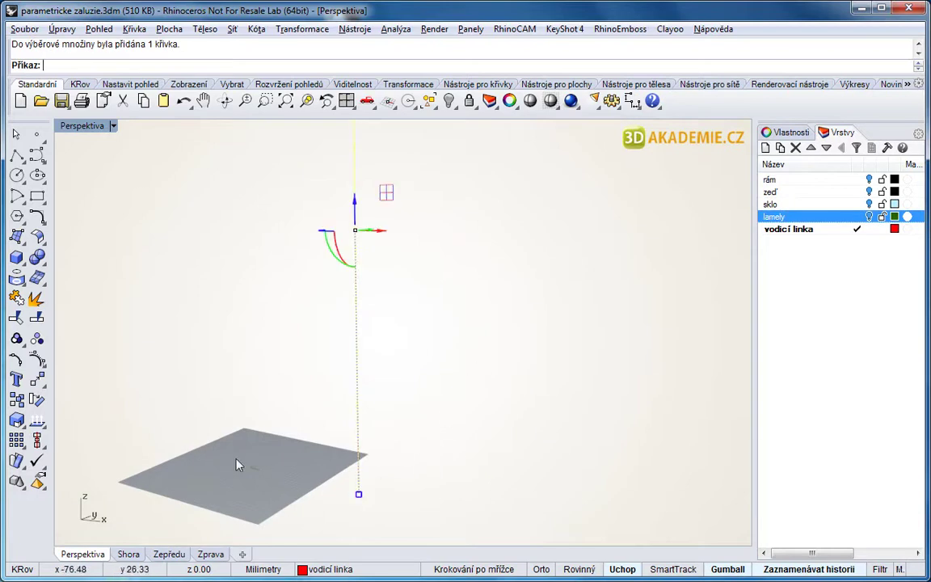
{"action": "left_click", "coordinate": [37, 359]}
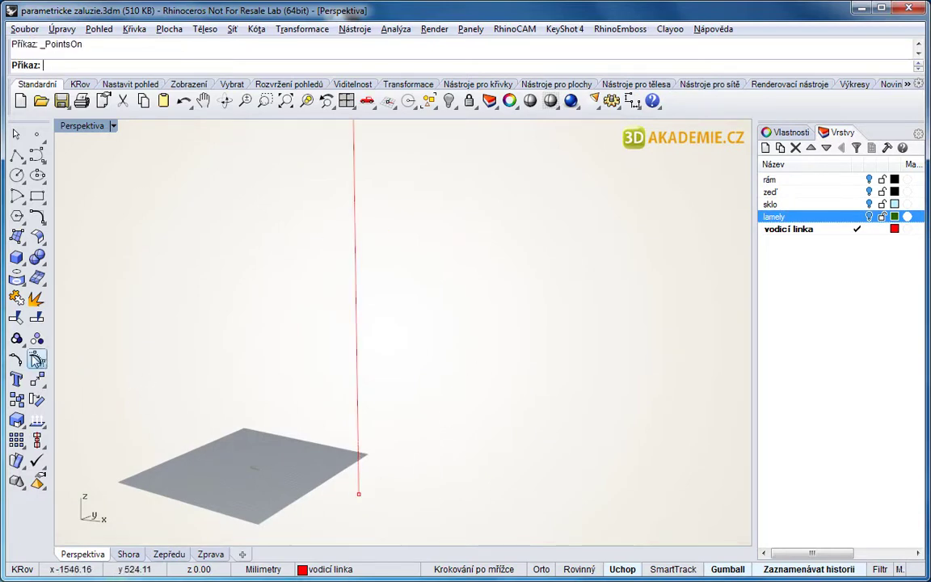
Step: Turn the layers lamely, sklo, zeď and rám back on
{"action": "left_click", "coordinate": [869, 216]}
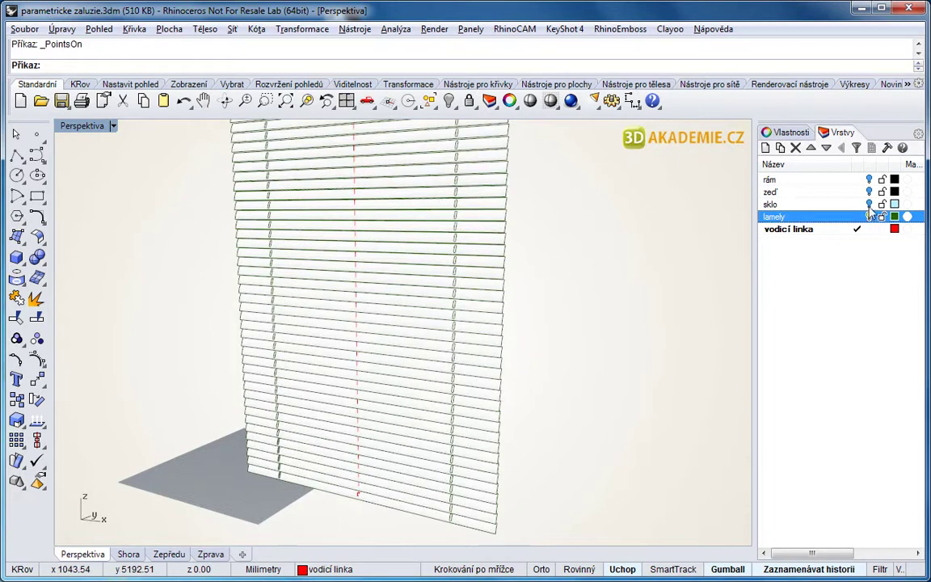
{"action": "left_click", "coordinate": [869, 204]}
{"action": "left_click", "coordinate": [870, 192]}
{"action": "left_click", "coordinate": [869, 178]}
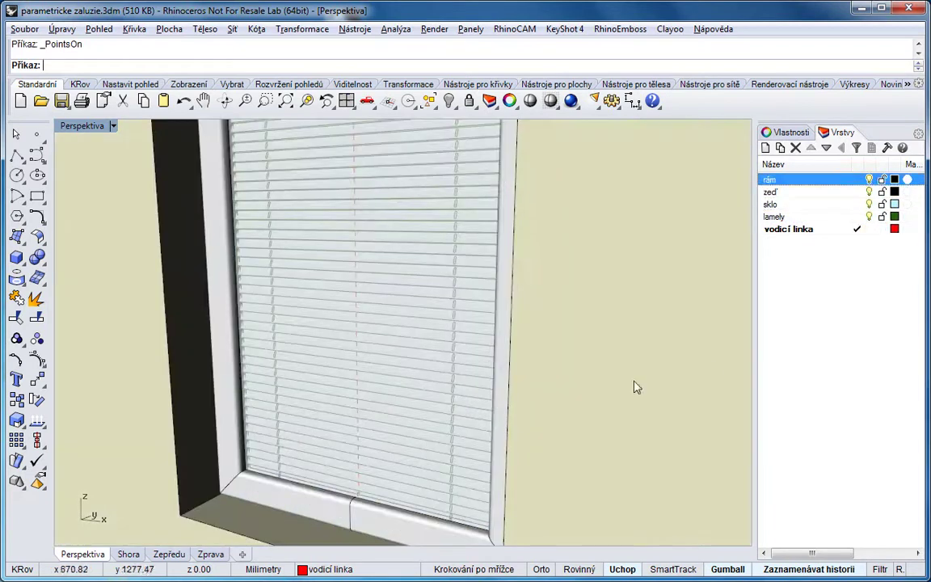
Step: Select the guide line's bottom control point and move it straight up about 285 mm with the Gumball to shorten the blind
{"action": "scroll", "coordinate": [385, 478], "scroll_direction": "up", "scroll_amount": 10}
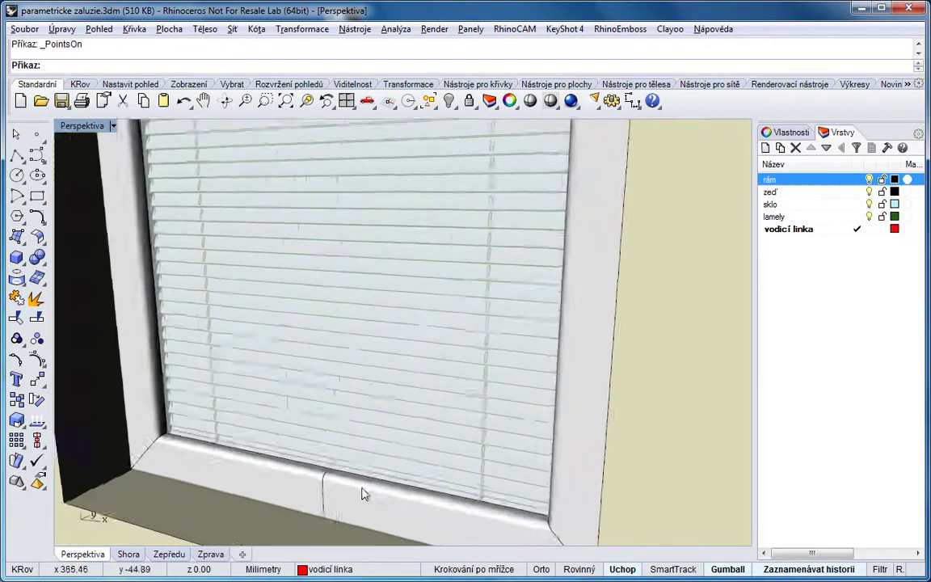
{"action": "scroll", "coordinate": [238, 482], "scroll_direction": "down", "scroll_amount": 5}
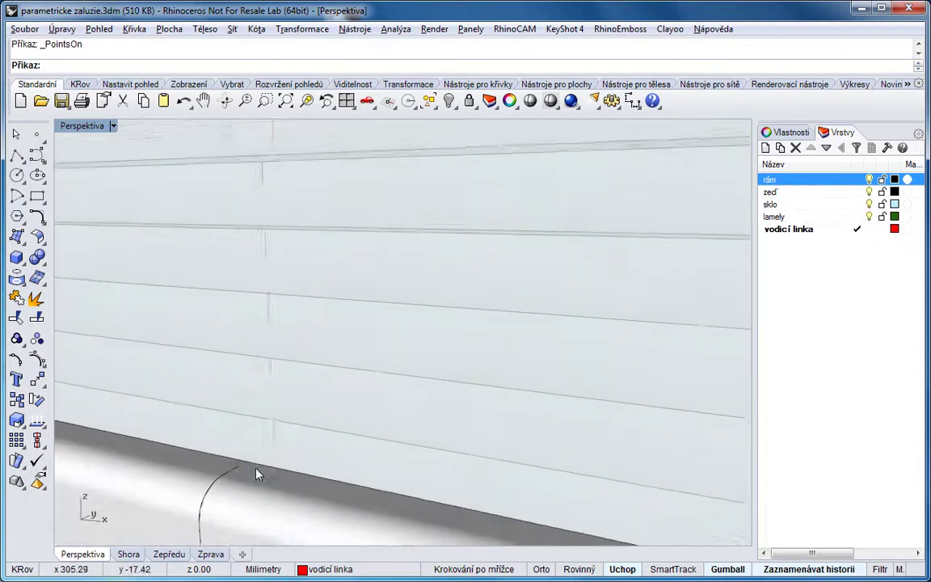
{"action": "left_click", "coordinate": [285, 438]}
{"action": "left_click", "coordinate": [287, 439]}
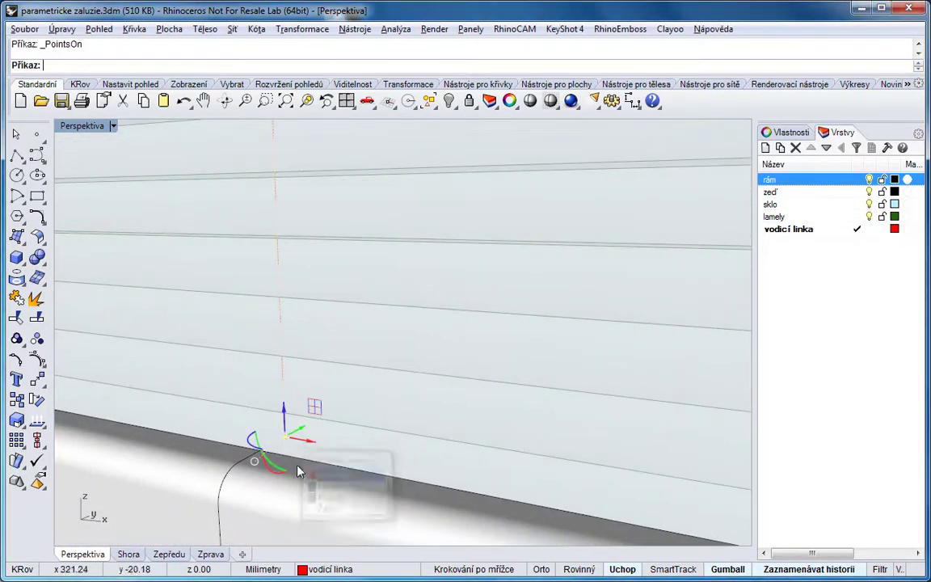
{"action": "scroll", "coordinate": [379, 521], "scroll_direction": "down", "scroll_amount": 6}
{"action": "scroll", "coordinate": [377, 521], "scroll_direction": "down", "scroll_amount": 3}
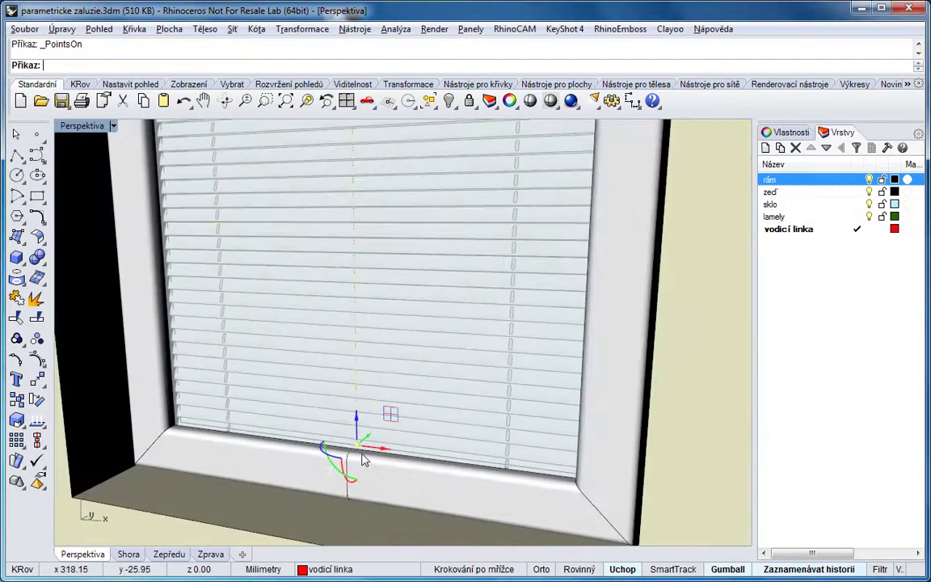
{"action": "right_click_drag", "start_coordinate": [357, 417], "coordinate": [354, 426]}
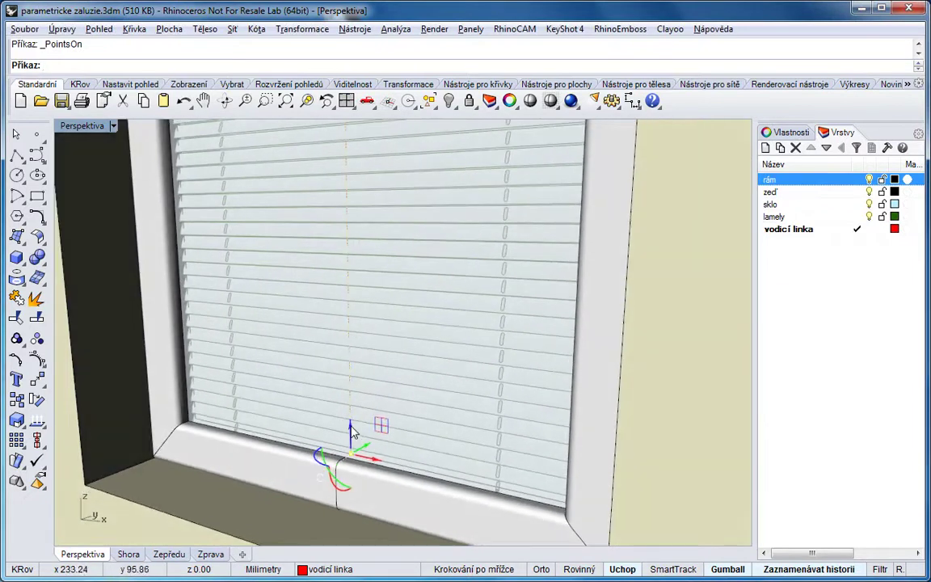
{"action": "left_click_drag", "start_coordinate": [351, 429], "coordinate": [358, 288]}
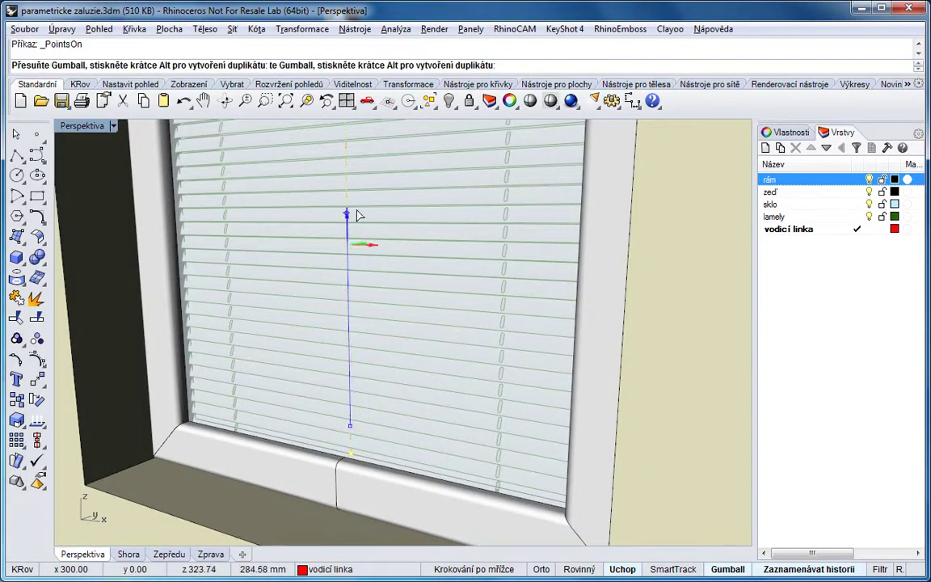
{"action": "left_click_drag", "start_coordinate": [358, 221], "coordinate": [359, 212]}
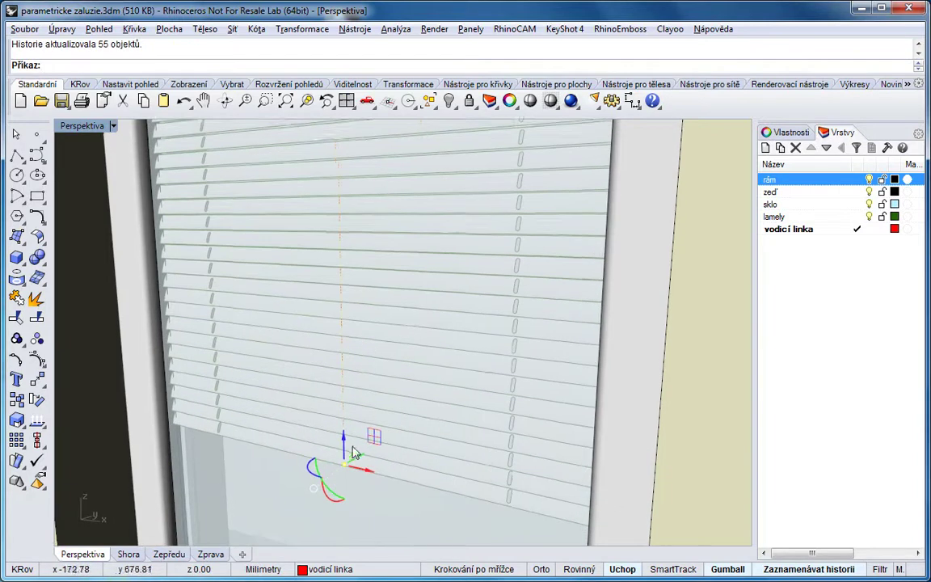
Step: Readjust the guide line's bottom control point vertically, raising it further so the blind covers only the upper part of the window
{"action": "left_click_drag", "start_coordinate": [343, 443], "coordinate": [342, 407]}
{"action": "left_click_drag", "start_coordinate": [342, 341], "coordinate": [343, 308]}
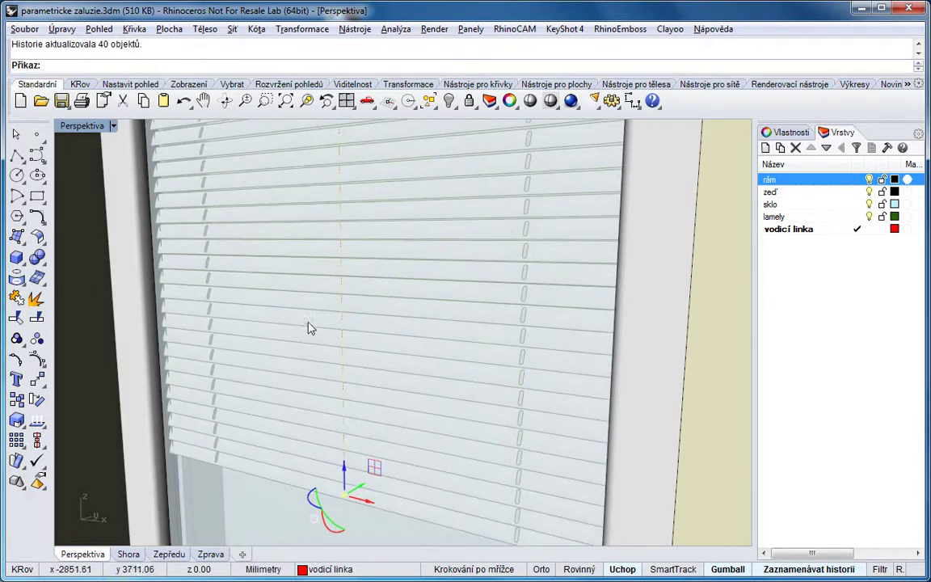
{"action": "right_click_drag", "start_coordinate": [337, 432], "coordinate": [350, 435]}
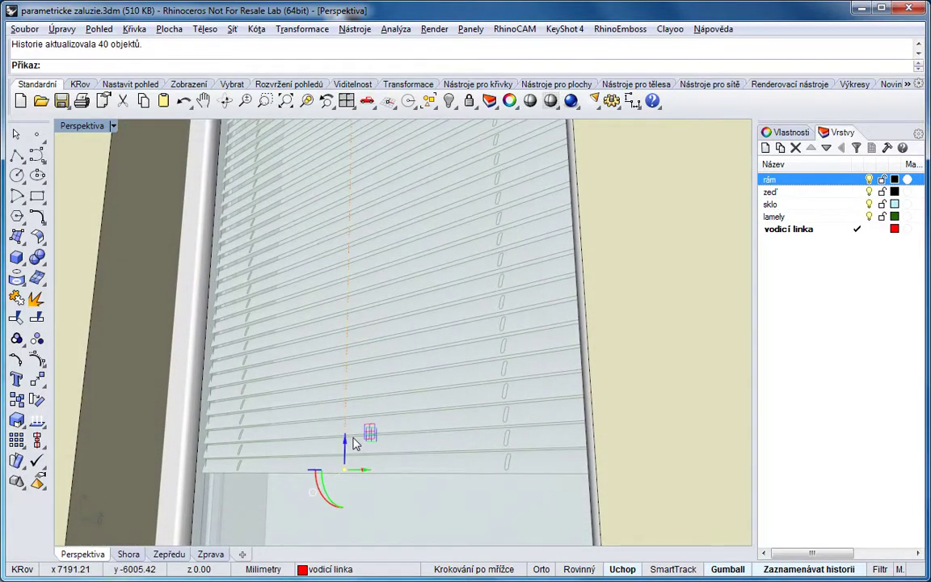
{"action": "key", "text": "Left"}
{"action": "key", "text": "Left"}
{"action": "key", "text": "Left"}
{"action": "left_click_drag", "start_coordinate": [344, 444], "coordinate": [345, 287]}
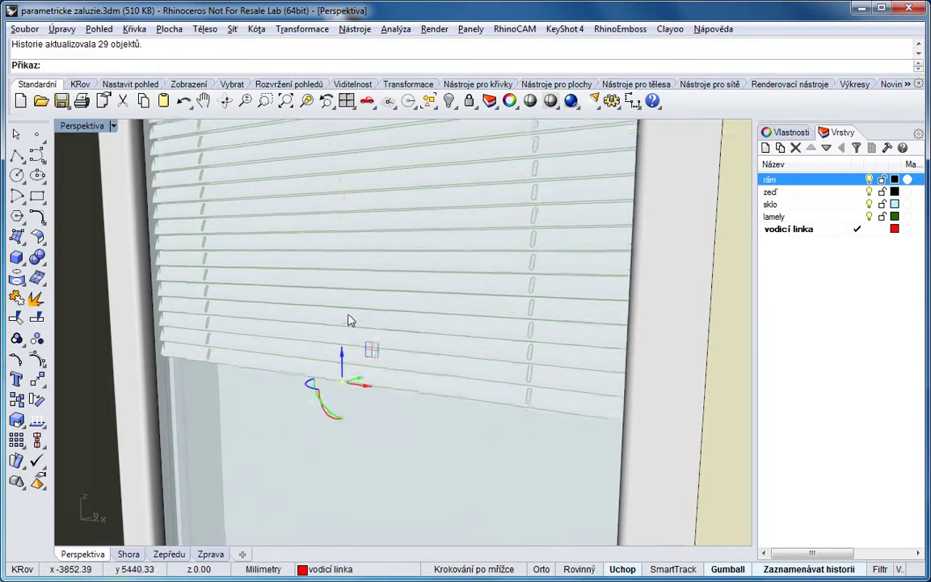
{"action": "scroll", "coordinate": [350, 322], "scroll_direction": "down", "scroll_amount": 5}
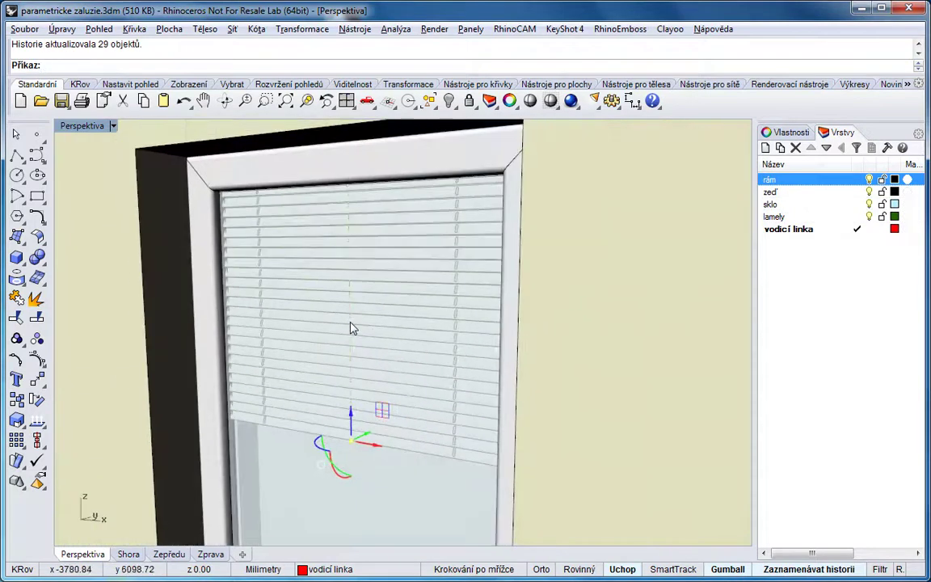
Step: Select the top source slat and rotate it about its lengthwise axis with the Gumball to open the slats of the shortened blind
{"action": "right_click_drag", "start_coordinate": [369, 283], "coordinate": [356, 227]}
{"action": "scroll", "coordinate": [356, 225], "scroll_direction": "up", "scroll_amount": 5}
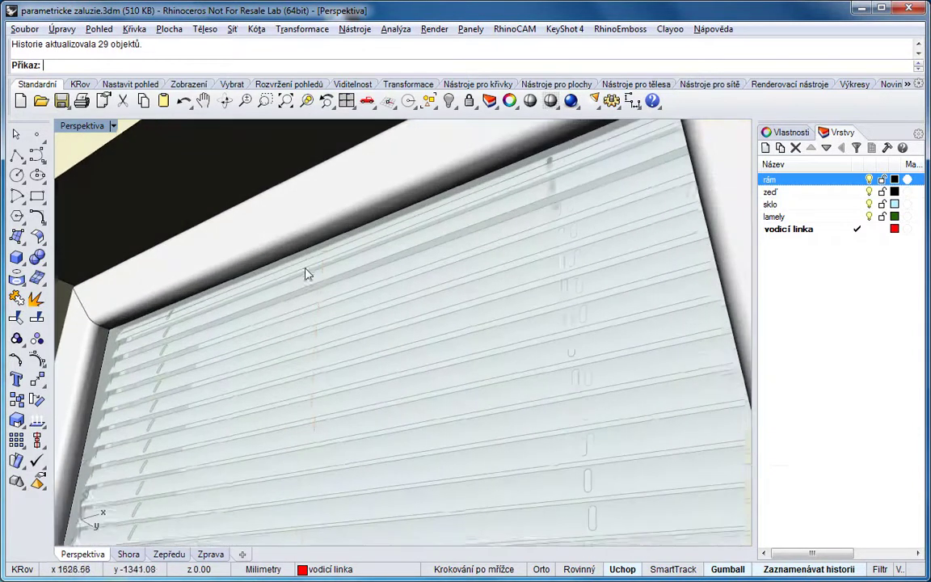
{"action": "left_click", "coordinate": [234, 294]}
{"action": "right_click_drag", "start_coordinate": [233, 293], "coordinate": [328, 259]}
{"action": "mouse_move", "coordinate": [324, 257]}
{"action": "left_mouse_down"}
{"action": "mouse_move", "coordinate": [313, 271]}
{"action": "mouse_move", "coordinate": [324, 275]}
{"action": "left_mouse_up"}
{"action": "scroll", "coordinate": [323, 275], "scroll_direction": "down", "scroll_amount": 5}
{"action": "right_click_drag", "start_coordinate": [324, 276], "coordinate": [318, 255]}
{"action": "left_click_drag", "start_coordinate": [330, 248], "coordinate": [362, 273]}
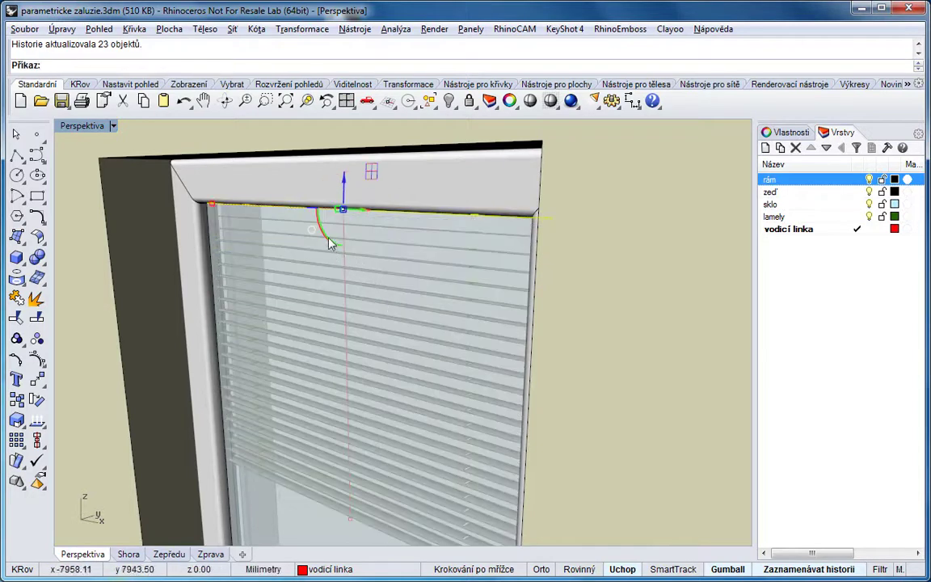
{"action": "right_click_drag", "start_coordinate": [327, 241], "coordinate": [247, 264]}
{"action": "left_click_drag", "start_coordinate": [258, 269], "coordinate": [260, 278]}
Step: Select the guide line's bottom control point and move it down in stages to lengthen the blind over most of the window
{"action": "right_click_drag", "start_coordinate": [285, 281], "coordinate": [316, 421]}
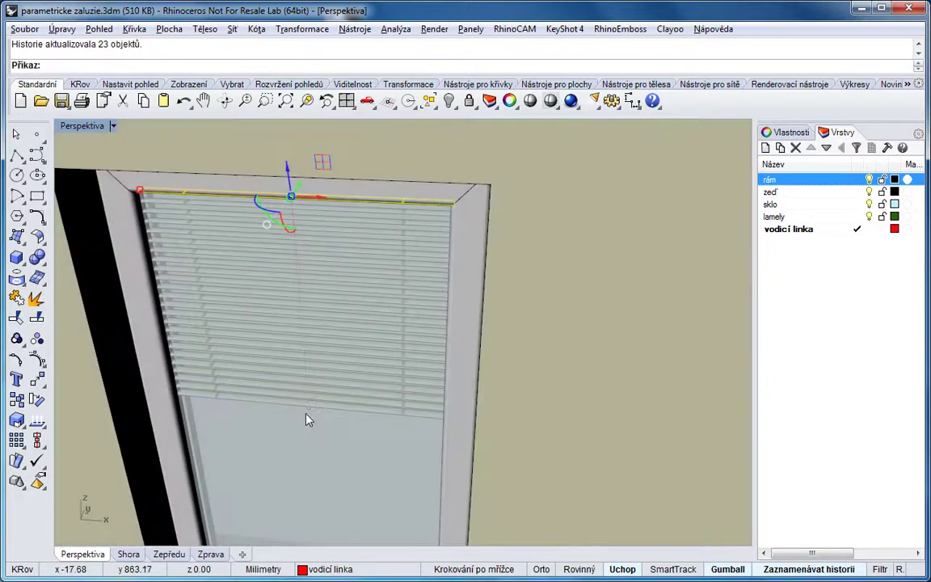
{"action": "left_click", "coordinate": [308, 414]}
{"action": "scroll", "coordinate": [308, 392], "scroll_direction": "up", "scroll_amount": 6}
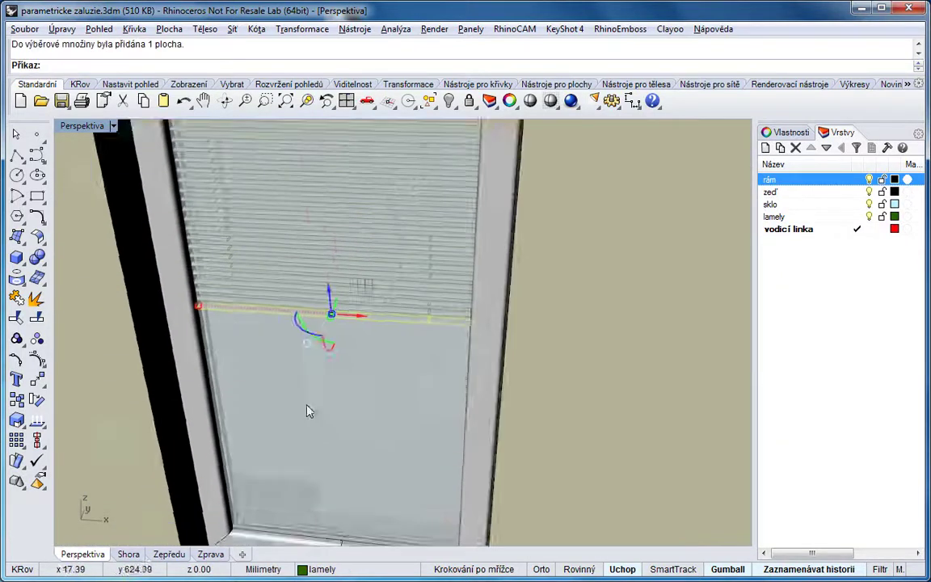
{"action": "left_click", "coordinate": [314, 359]}
{"action": "left_click_drag", "start_coordinate": [312, 329], "coordinate": [320, 449]}
{"action": "scroll", "coordinate": [351, 411], "scroll_direction": "down", "scroll_amount": 3}
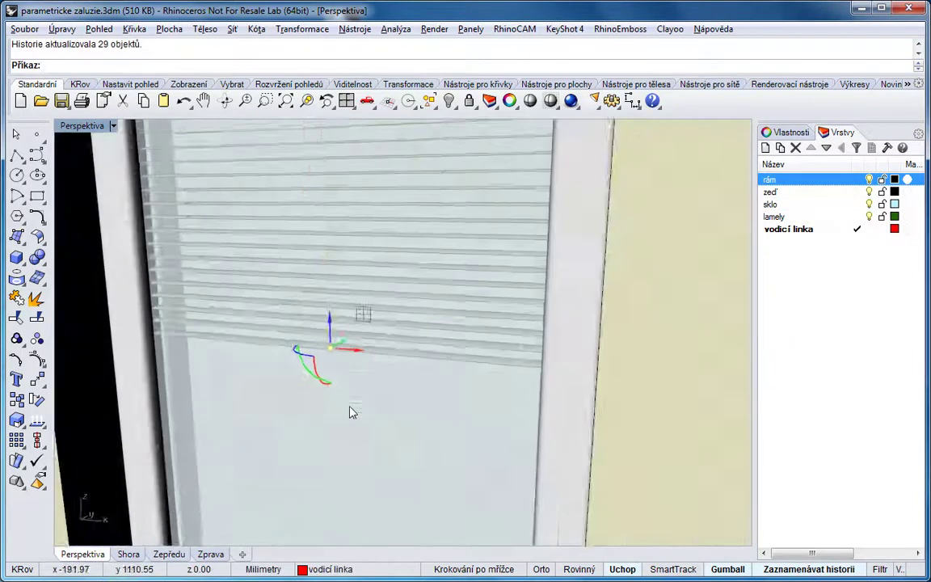
{"action": "left_click_drag", "start_coordinate": [325, 295], "coordinate": [327, 315]}
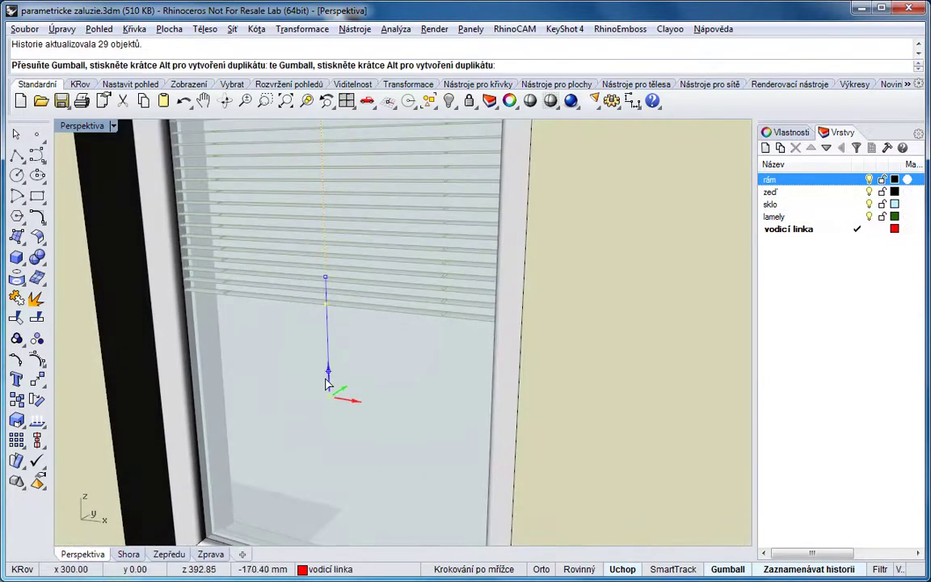
{"action": "left_click_drag", "start_coordinate": [326, 372], "coordinate": [330, 401]}
{"action": "right_click_drag", "start_coordinate": [349, 390], "coordinate": [340, 396]}
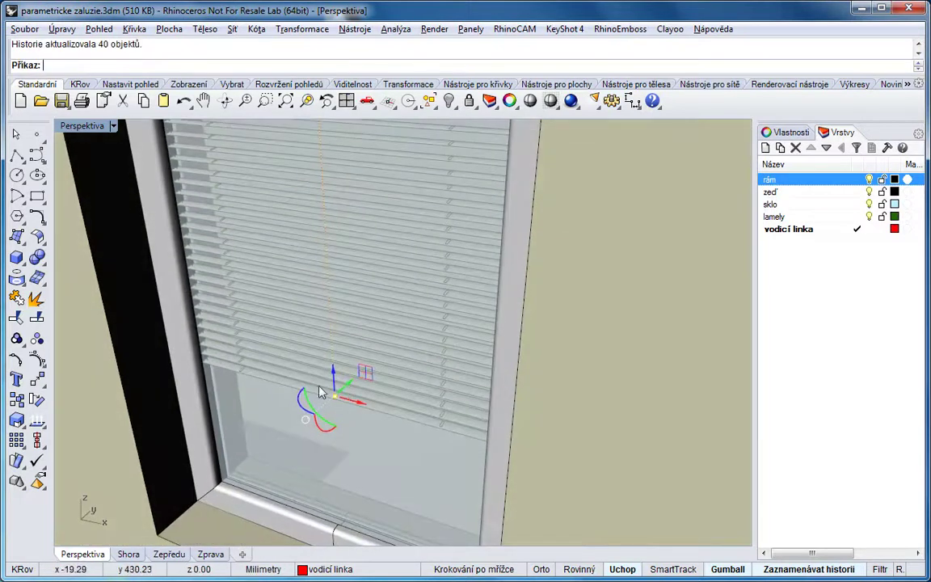
Step: Reselect the top source slat and rotate it about its lengthwise axis in several passes to adjust the tilt of the lengthened blind
{"action": "right_click_drag", "start_coordinate": [346, 516], "coordinate": [330, 221]}
{"action": "scroll", "coordinate": [333, 227], "scroll_direction": "up", "scroll_amount": 5}
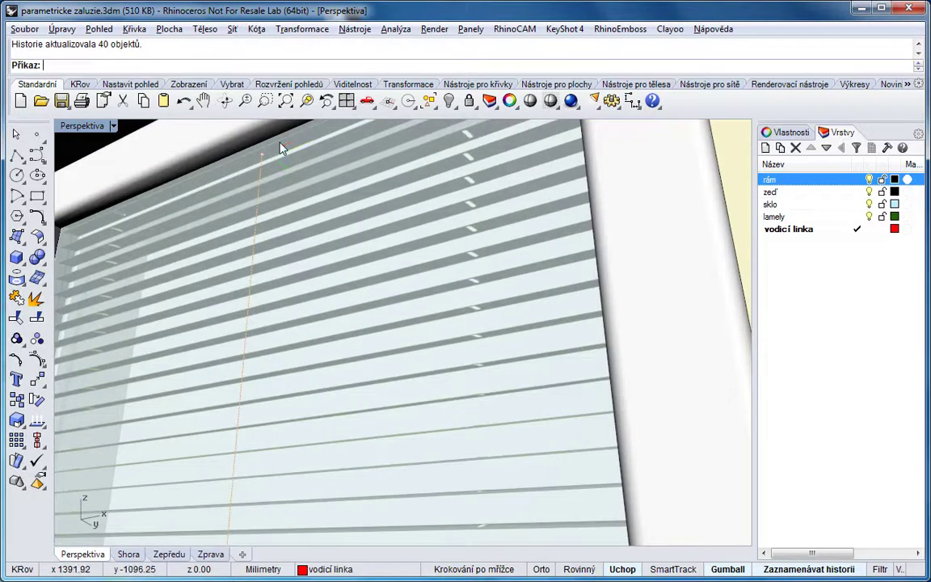
{"action": "left_click", "coordinate": [282, 148]}
{"action": "right_click_drag", "start_coordinate": [281, 148], "coordinate": [222, 197]}
{"action": "left_click_drag", "start_coordinate": [226, 196], "coordinate": [253, 204]}
{"action": "right_click_drag", "start_coordinate": [338, 292], "coordinate": [367, 374]}
{"action": "scroll", "coordinate": [340, 320], "scroll_direction": "down", "scroll_amount": 3}
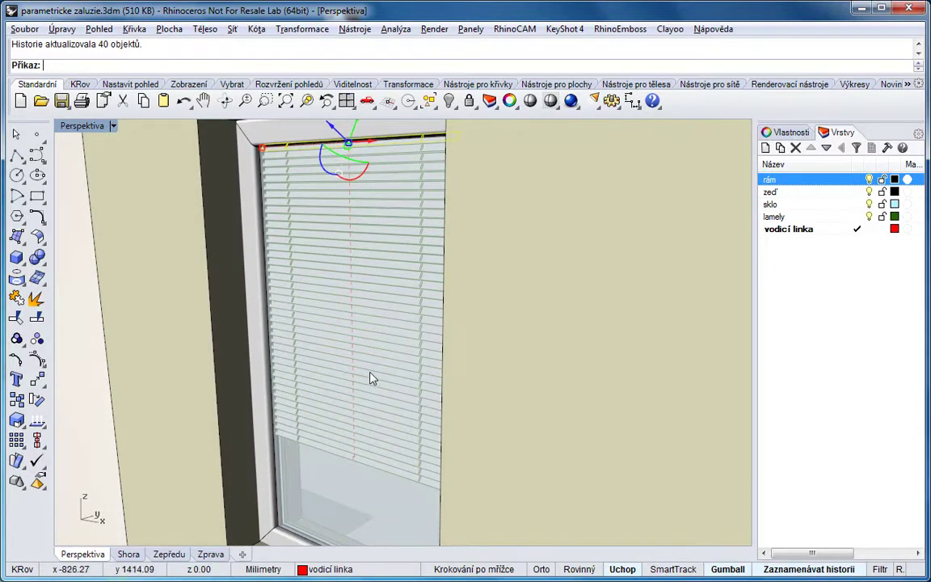
{"action": "right_click_drag", "start_coordinate": [371, 378], "coordinate": [289, 259]}
{"action": "scroll", "coordinate": [351, 230], "scroll_direction": "up", "scroll_amount": 7}
{"action": "left_click_drag", "start_coordinate": [289, 257], "coordinate": [272, 256]}
{"action": "right_click_drag", "start_coordinate": [376, 262], "coordinate": [314, 239]}
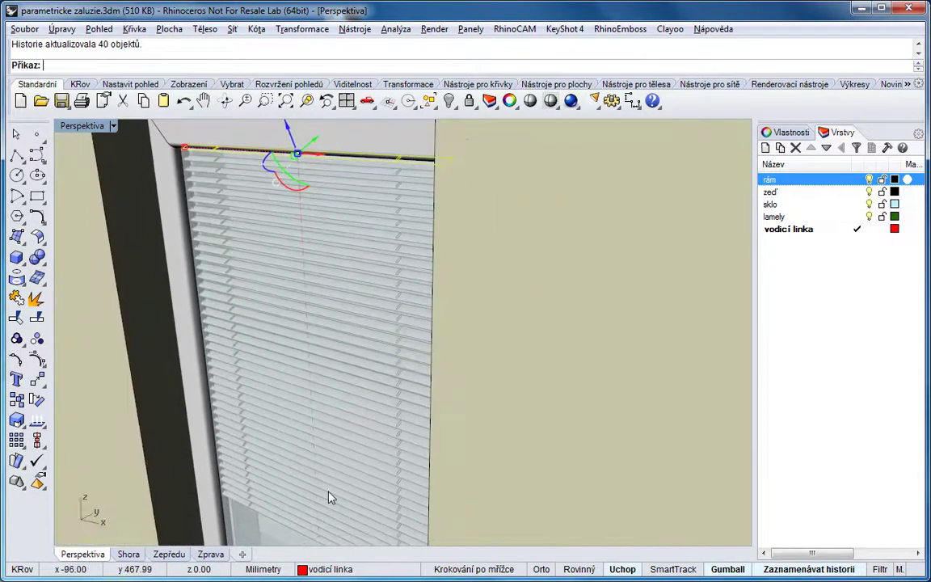
Step: Select the window frame and bring the whole window with its blind into view
{"action": "left_click", "coordinate": [290, 190]}
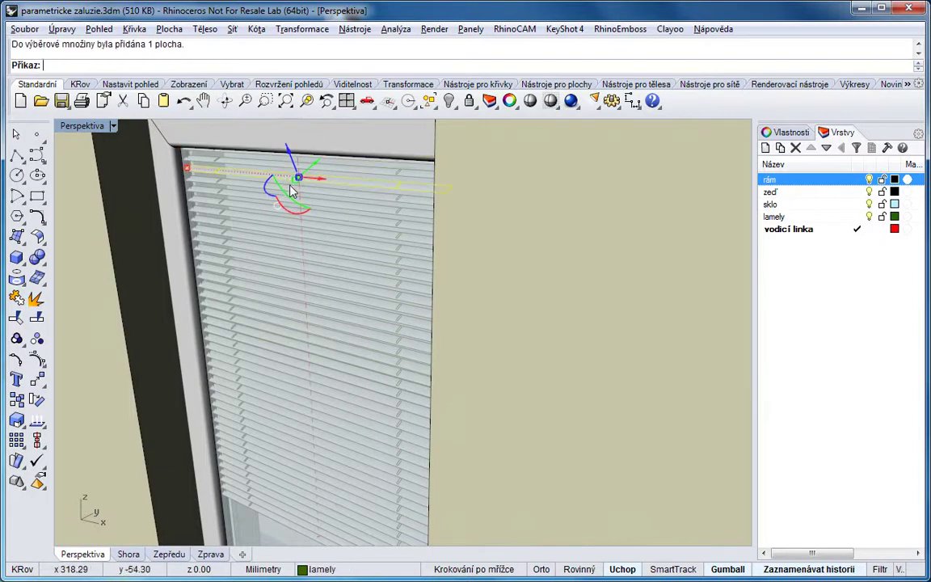
{"action": "left_click", "coordinate": [276, 156]}
{"action": "right_click_drag", "start_coordinate": [251, 258], "coordinate": [152, 407]}
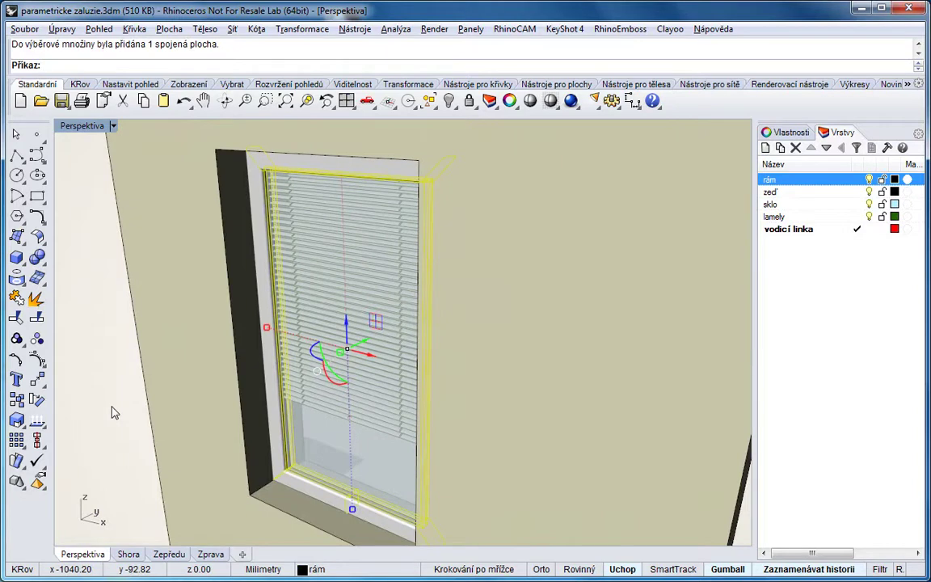
Step: Deselect the window frame and view the model in Wireframe and Shaded display modes, then return the perspective view to Rendered
{"action": "key", "text": "Escape"}
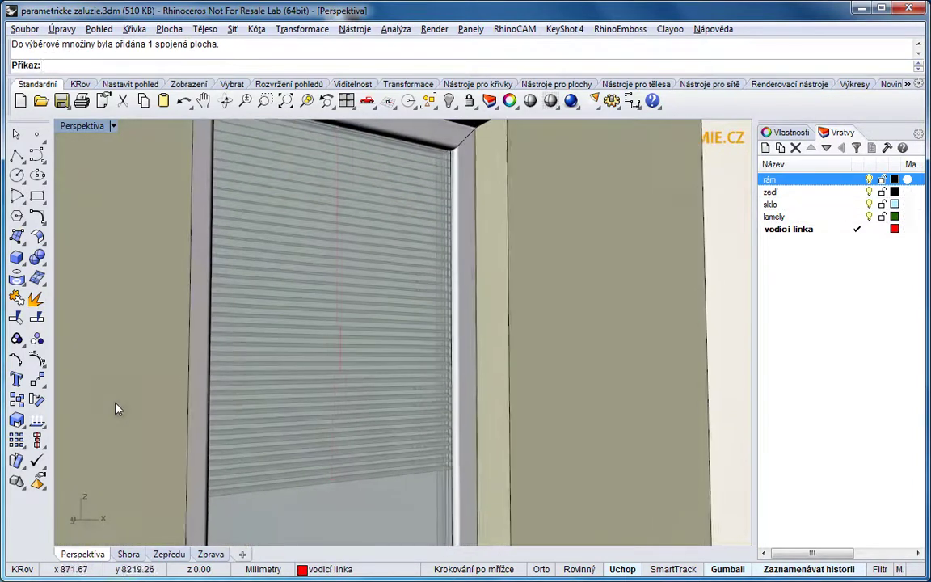
{"action": "left_click", "coordinate": [114, 127]}
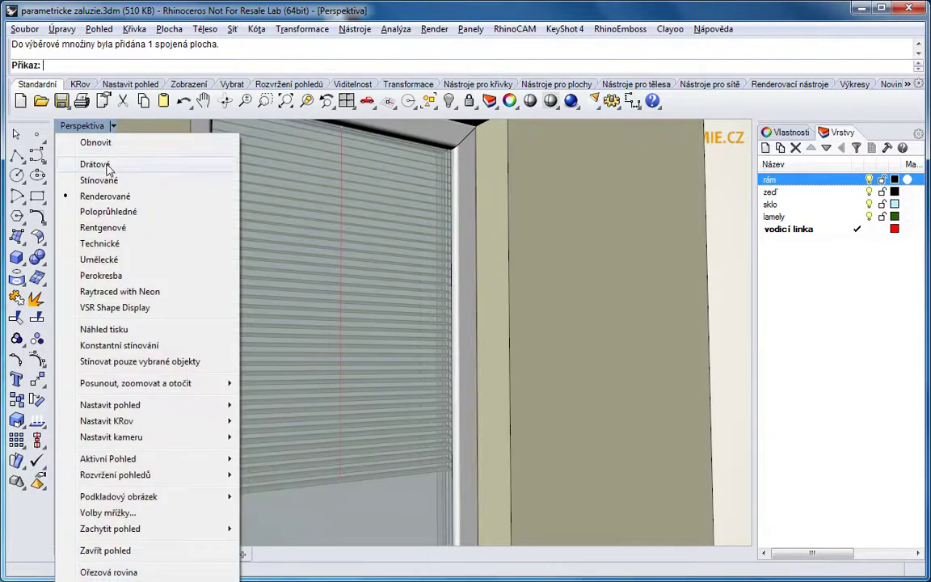
{"action": "left_click", "coordinate": [133, 164]}
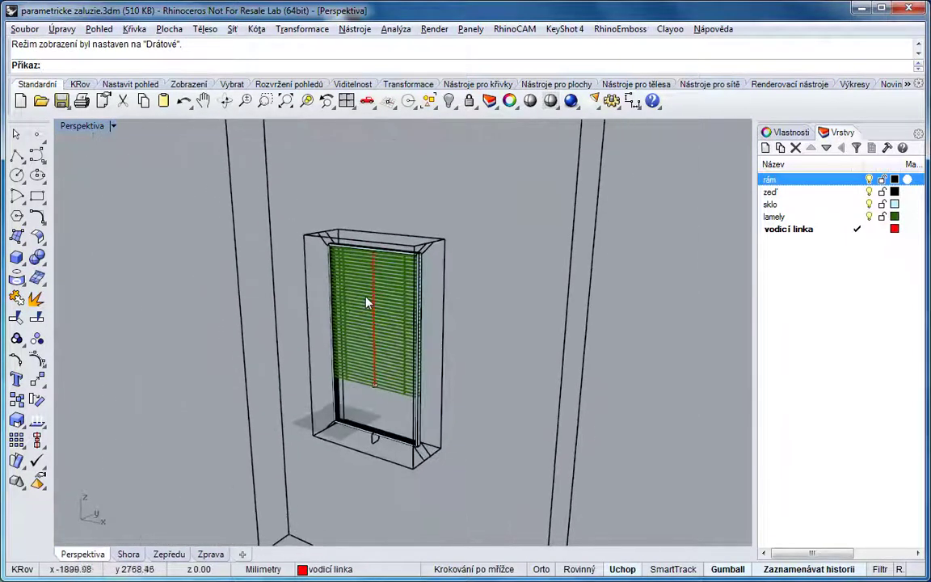
{"action": "left_click", "coordinate": [114, 127]}
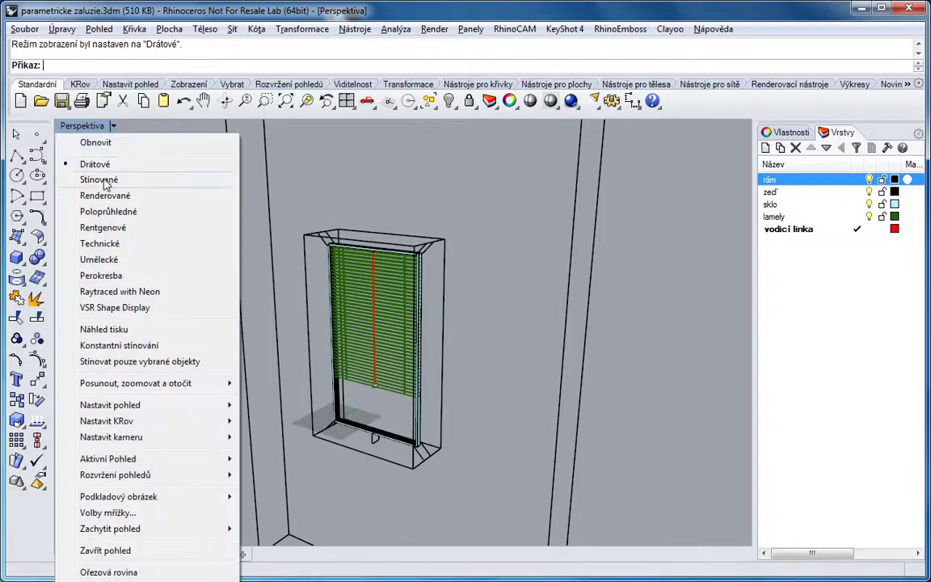
{"action": "left_click", "coordinate": [106, 180]}
{"action": "left_click", "coordinate": [114, 127]}
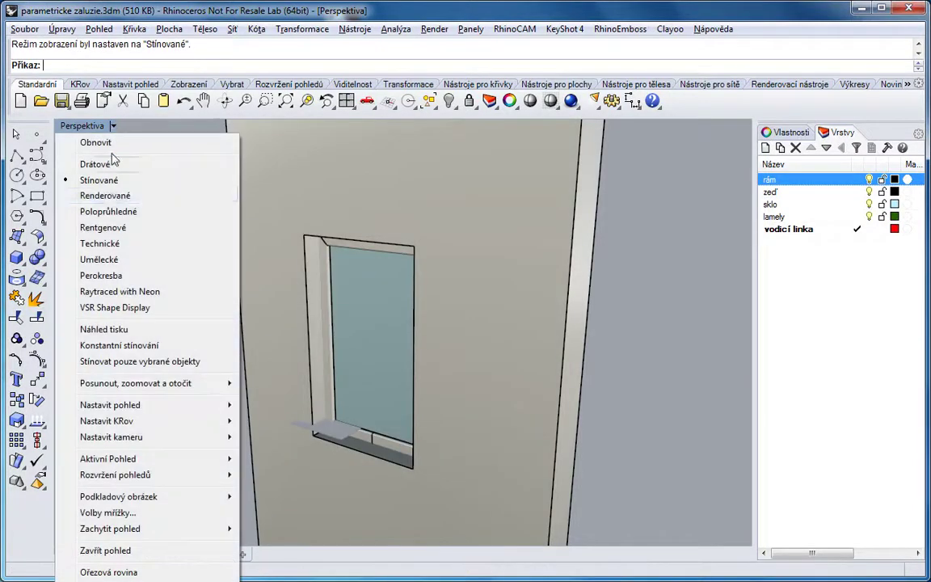
{"action": "left_click", "coordinate": [106, 194]}
Step: Examine the rendered blind in its window up close and from all around
{"action": "scroll", "coordinate": [123, 244], "scroll_direction": "up", "scroll_amount": 8}
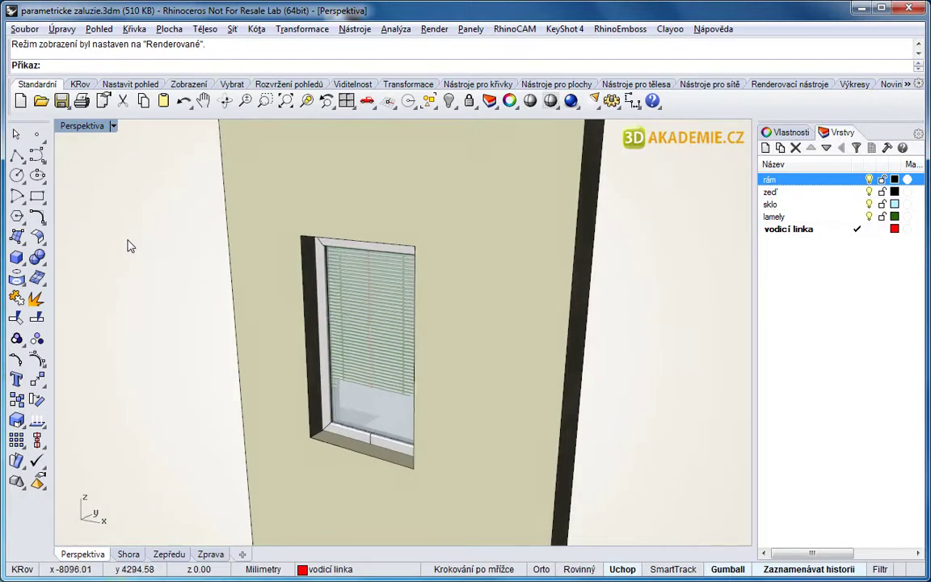
{"action": "key", "text": "Left"}
{"action": "key", "text": "Left"}
{"action": "key", "text": "Left"}
{"action": "key", "text": "Left"}
{"action": "key", "text": "Left"}
{"action": "key", "text": "Left"}
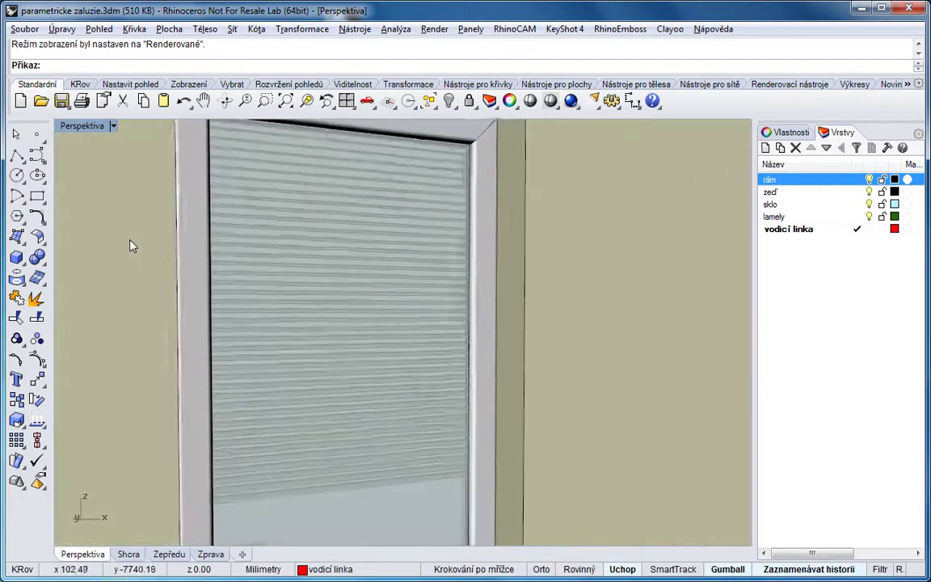
{"action": "key", "text": "Left"}
{"action": "key", "text": "Left"}
{"action": "key", "text": "Left"}
{"action": "key", "text": "Left"}
{"action": "key", "text": "Left"}
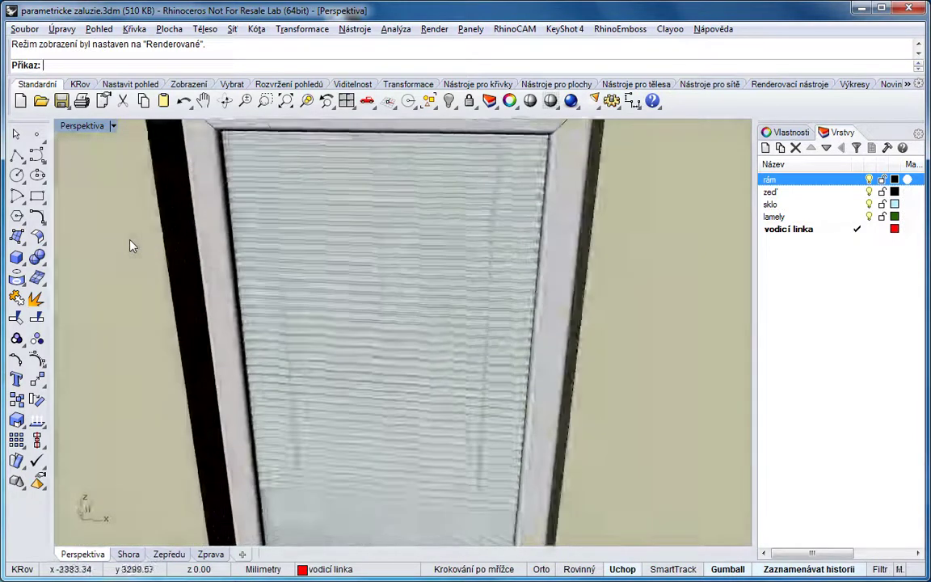